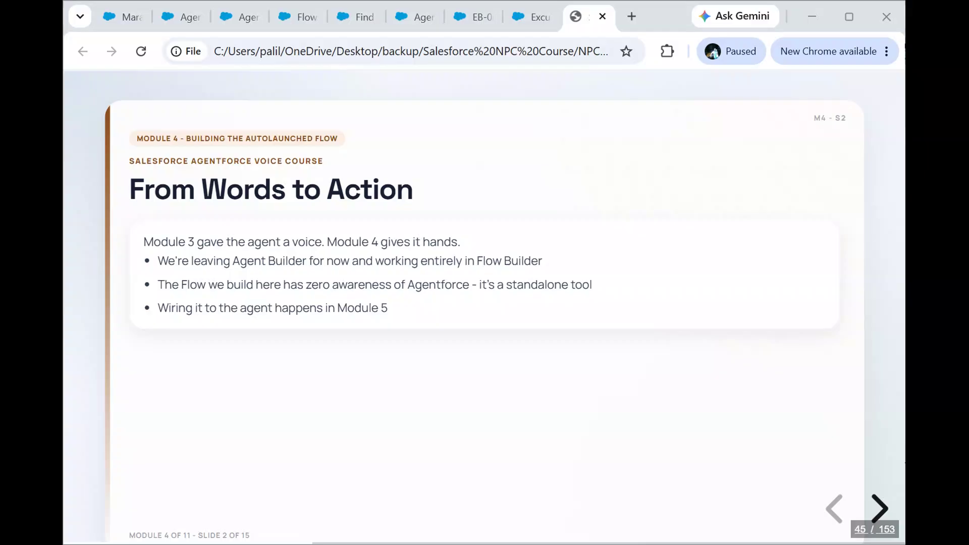
{"action": "left_click", "coordinate": [629, 435]}
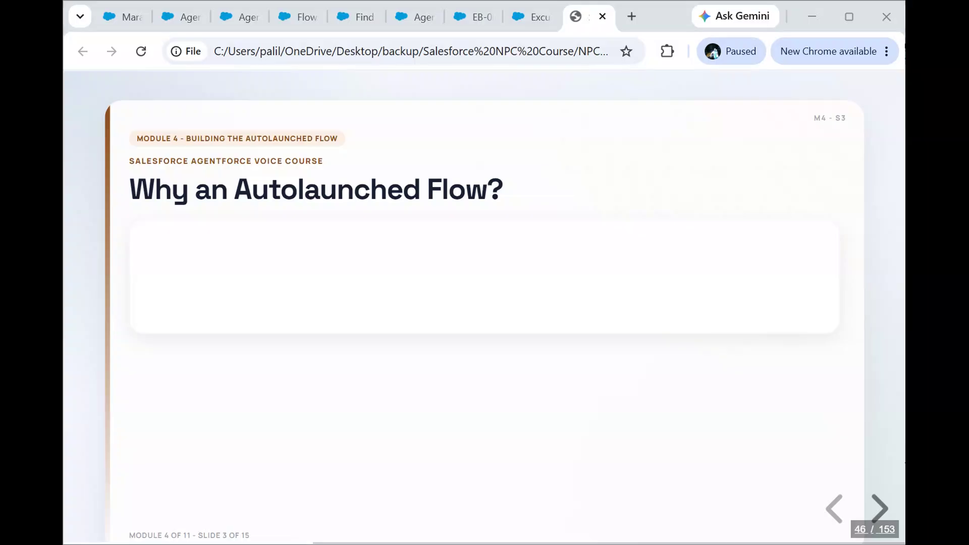
{"action": "left_click", "coordinate": [676, 435]}
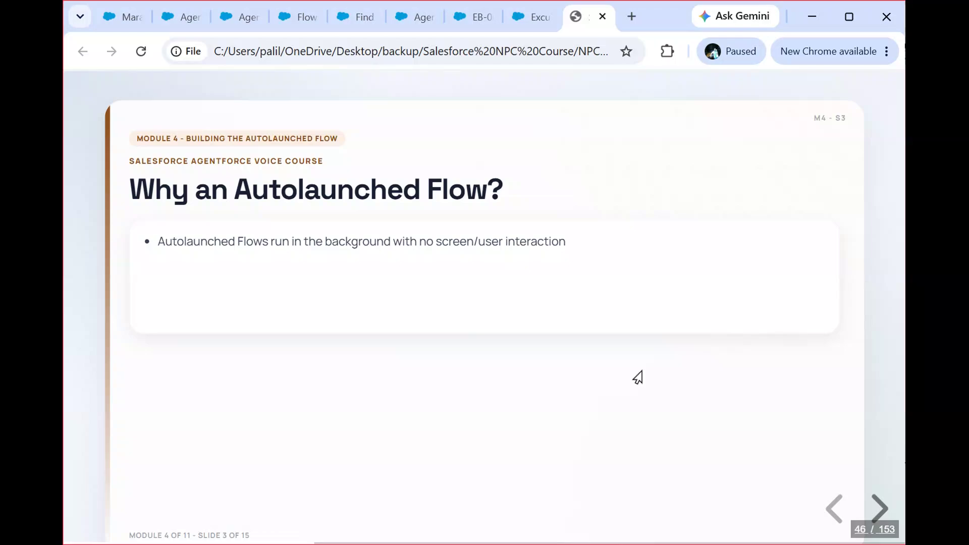
{"action": "key", "text": "Right"}
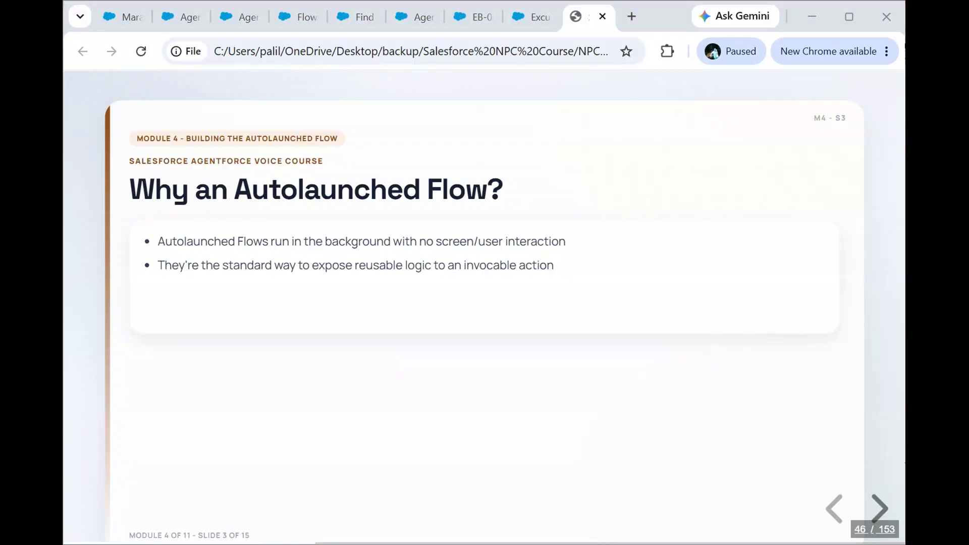
{"action": "left_click", "coordinate": [665, 404]}
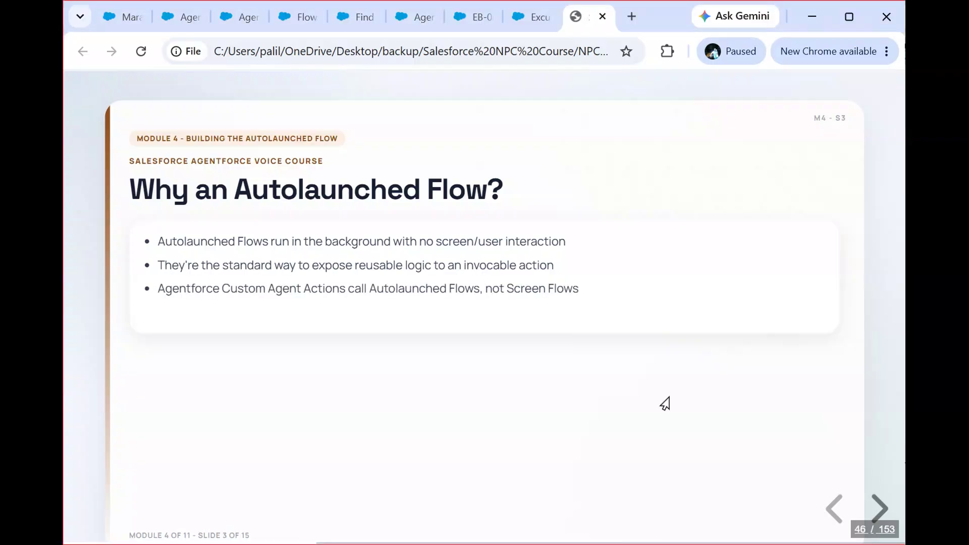
{"action": "key", "text": "Right"}
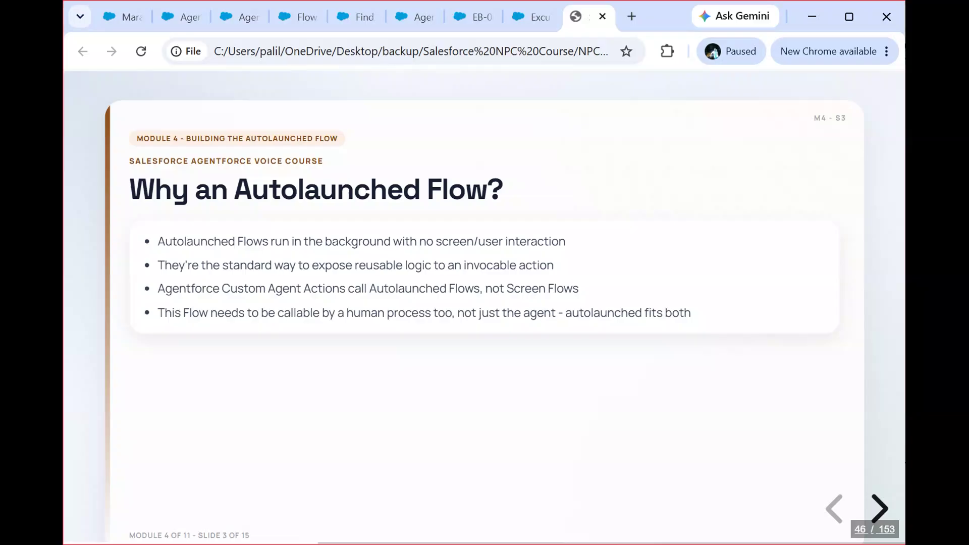
{"action": "key", "text": "Right"}
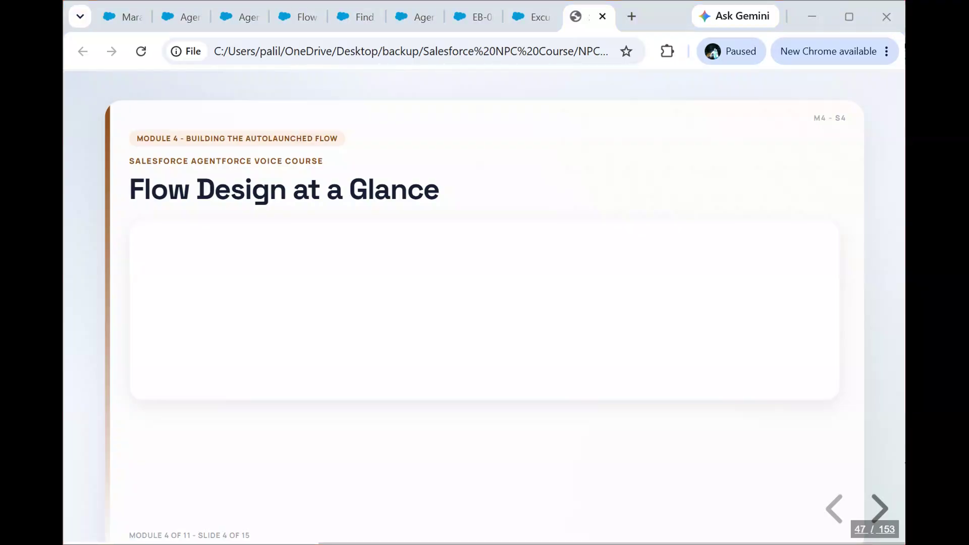
{"action": "left_click", "coordinate": [581, 397]}
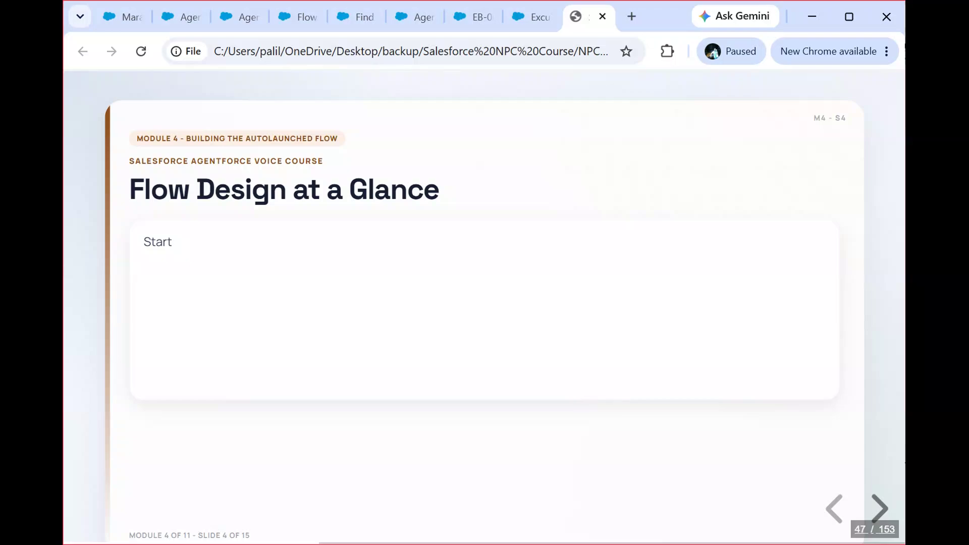
{"action": "key", "text": "Right"}
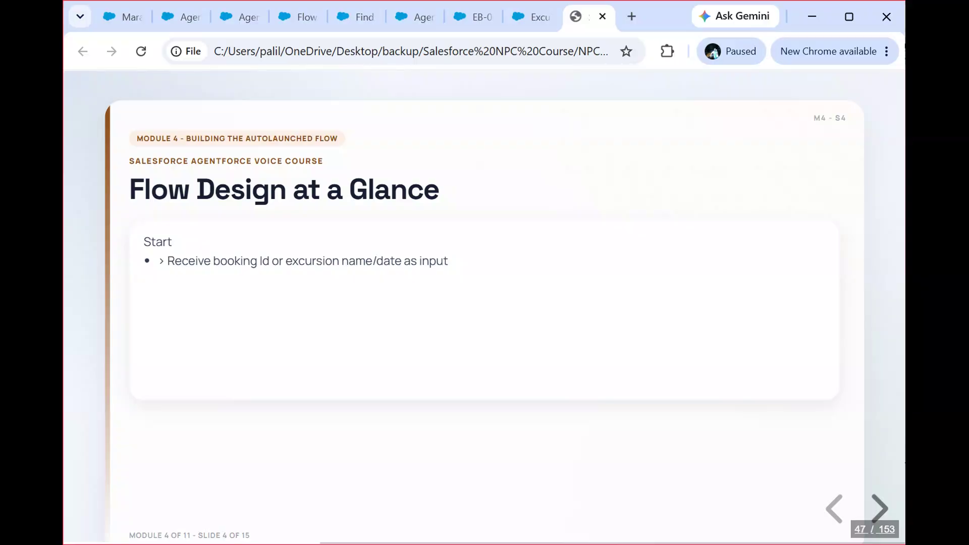
{"action": "key", "text": "Right"}
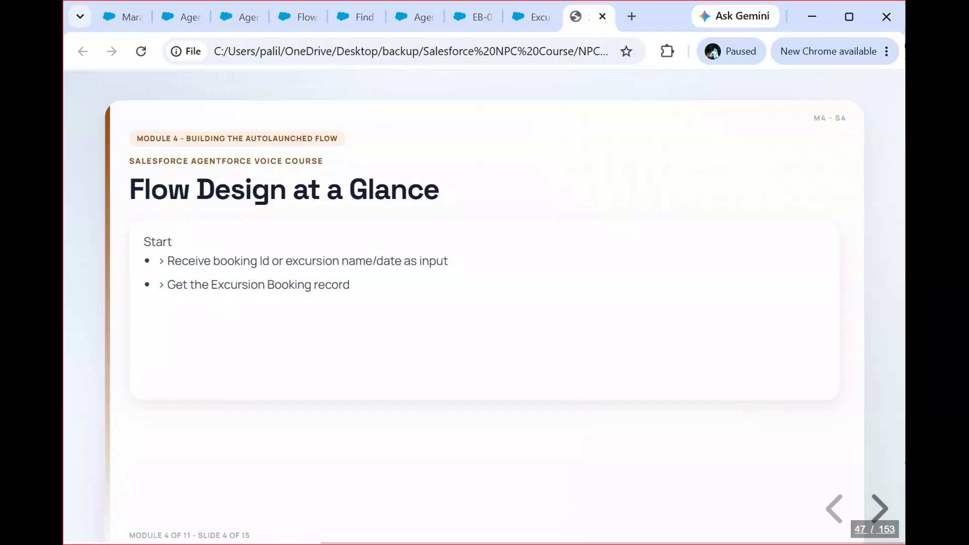
{"action": "key", "text": "Right"}
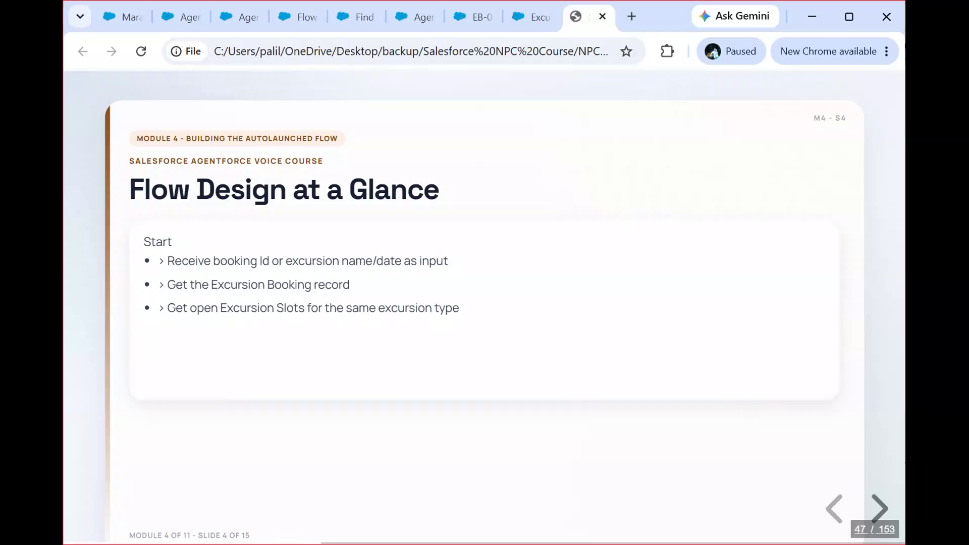
{"action": "left_click", "coordinate": [588, 418]}
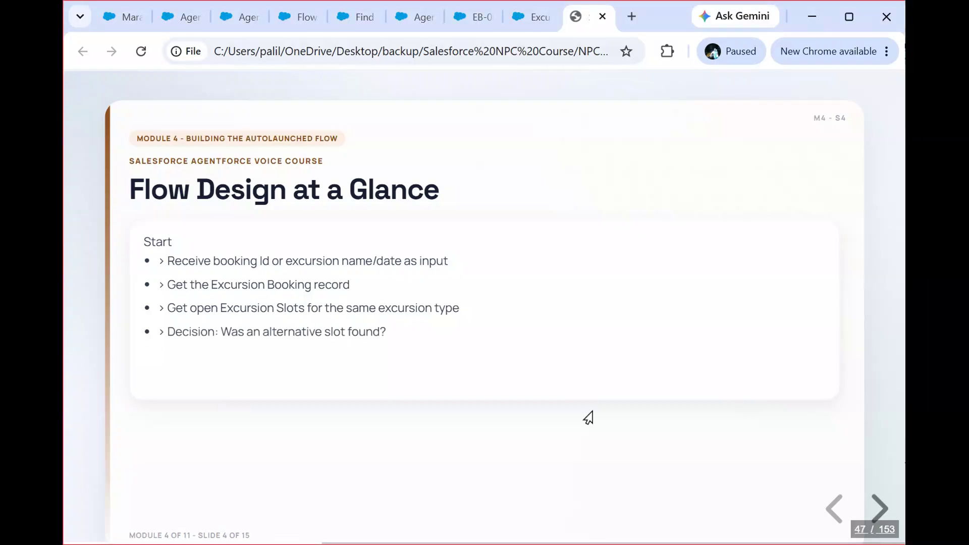
{"action": "key", "text": "Right"}
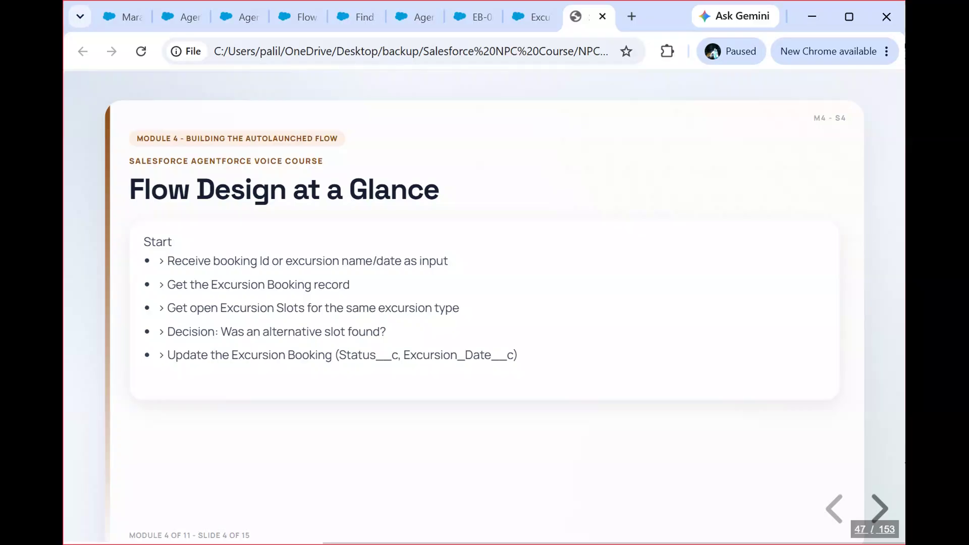
{"action": "key", "text": "Right"}
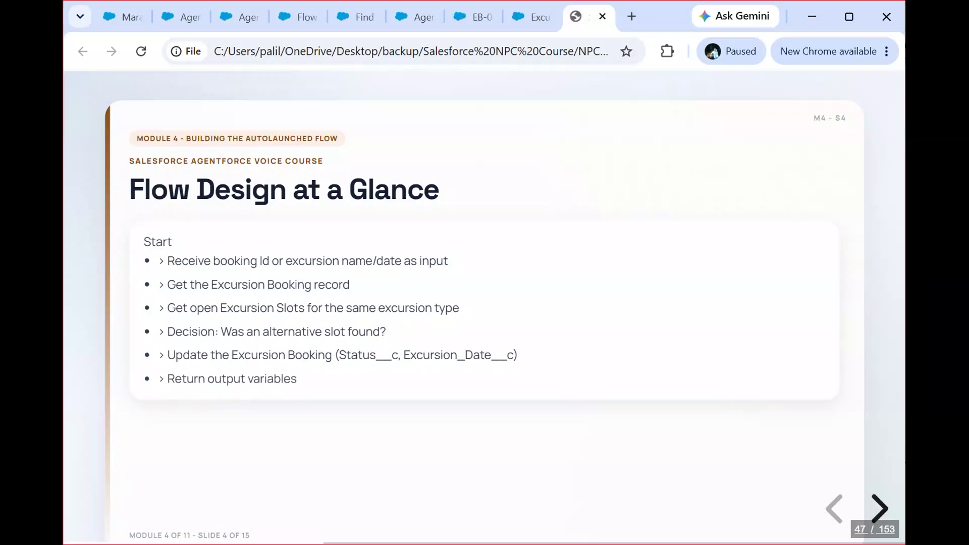
{"action": "key", "text": "Right"}
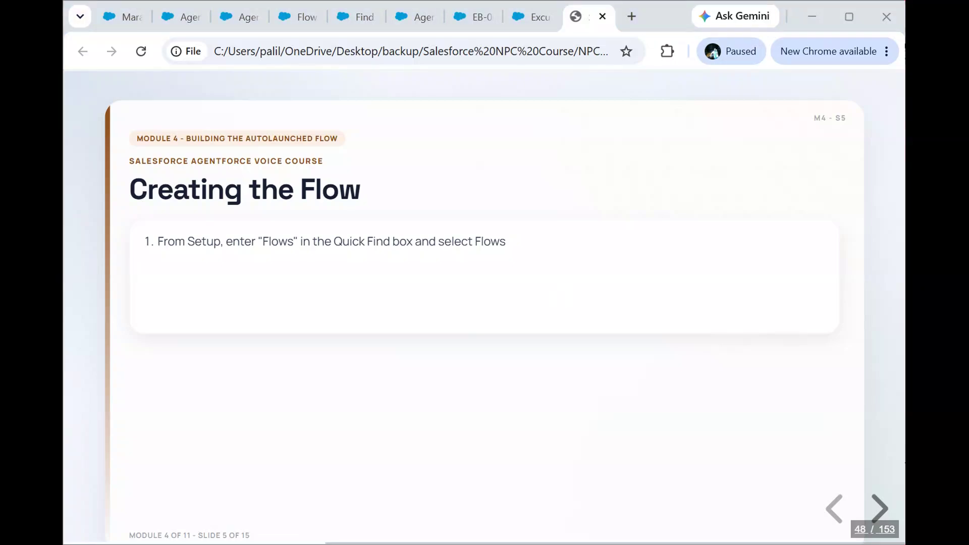
Step: Switch to Flows in Salesforce Setup and open the Find Alternative Excursion Slot flow
{"action": "left_click", "coordinate": [287, 9]}
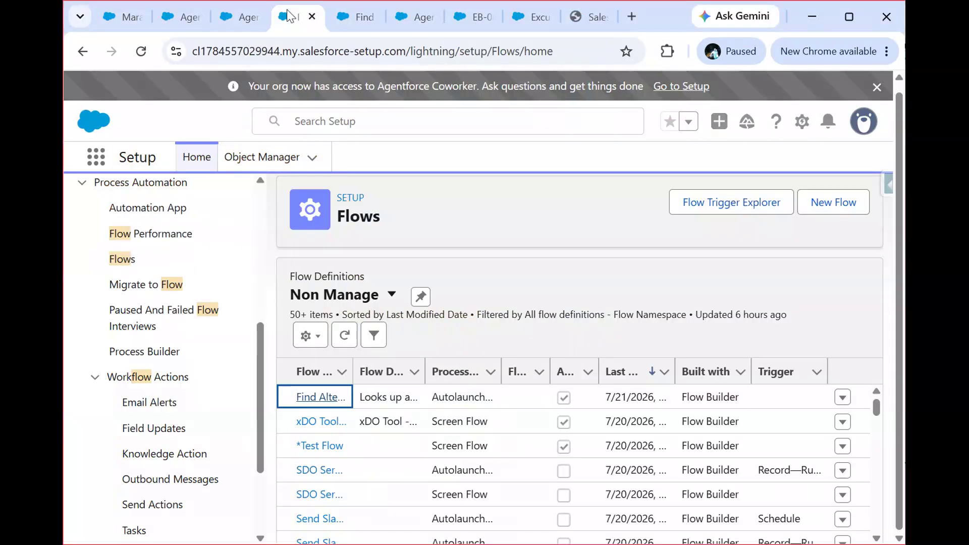
{"action": "left_click", "coordinate": [316, 398]}
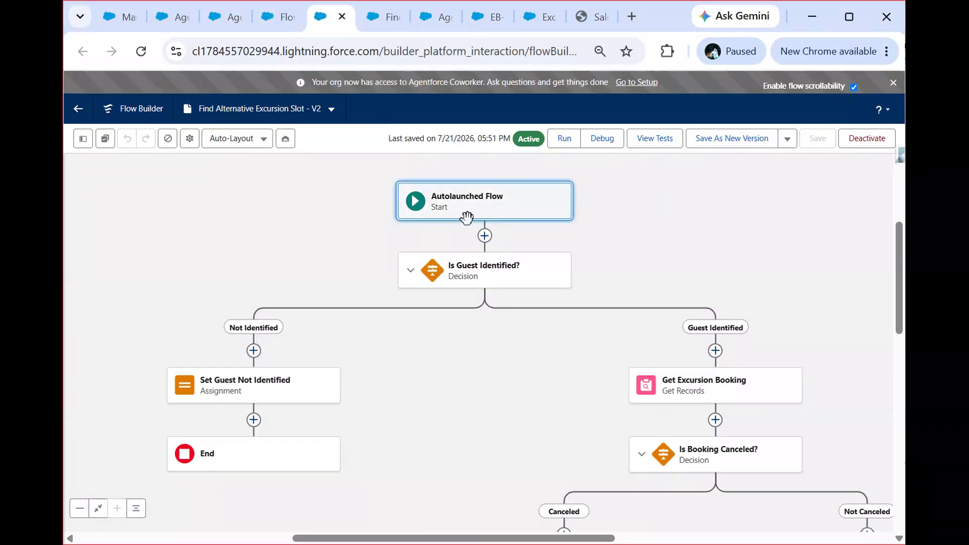
Step: Examine the Is Guest Identified? decision, including the conditions of its Not Identified and Guest Identified outcomes
{"action": "left_click", "coordinate": [475, 275]}
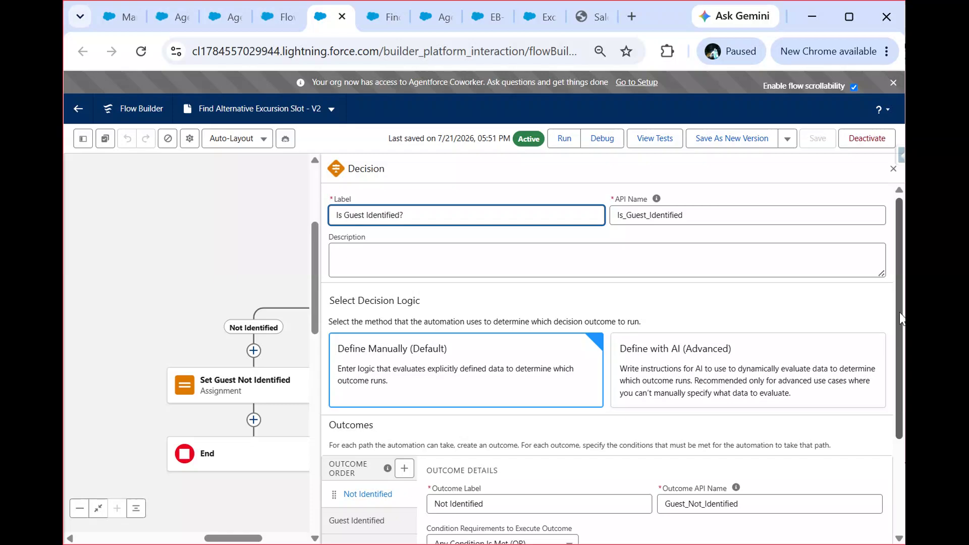
{"action": "right_click", "coordinate": [901, 348]}
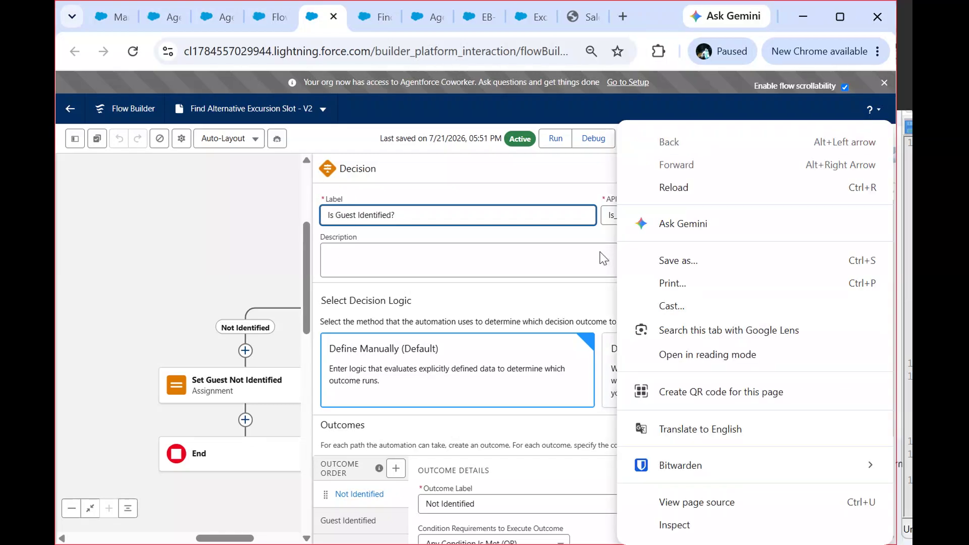
{"action": "left_click", "coordinate": [571, 190]}
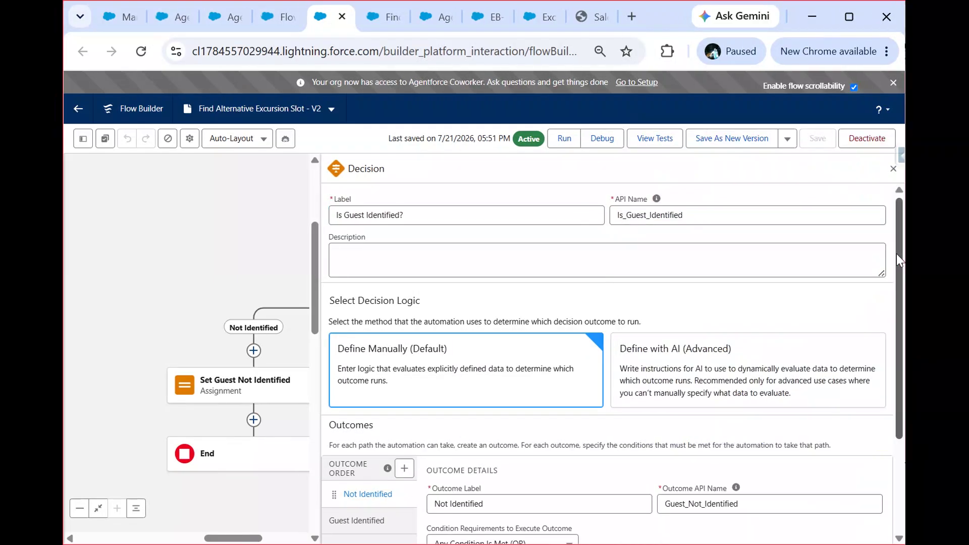
{"action": "scroll", "coordinate": [896, 256], "scroll_direction": "down", "scroll_amount": 3}
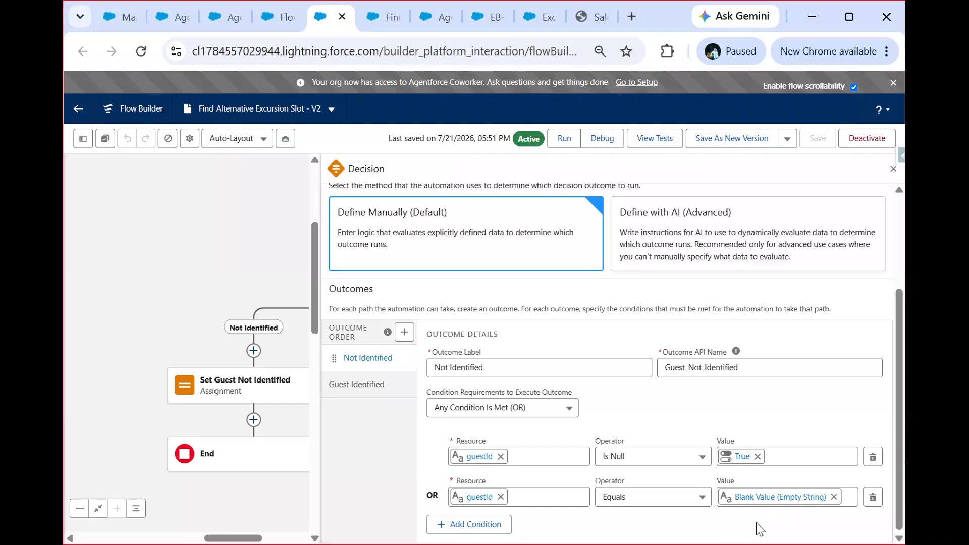
{"action": "left_click", "coordinate": [369, 384]}
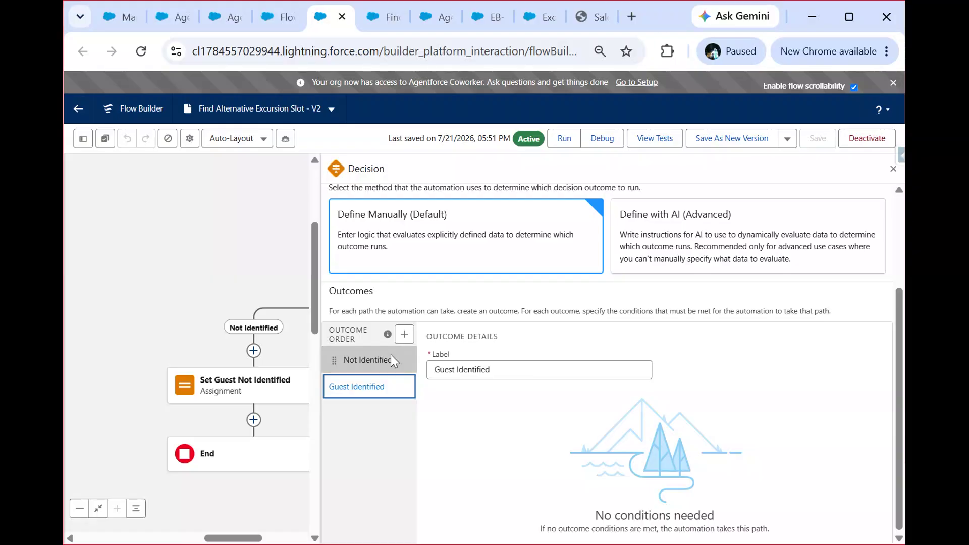
{"action": "left_click", "coordinate": [372, 358]}
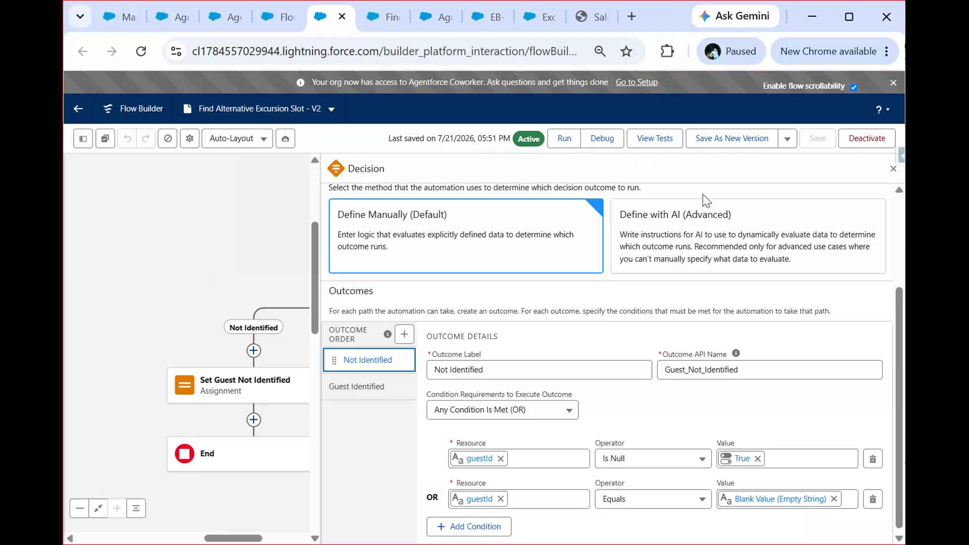
Step: Search the flow's resources for "gue" and check the guestId variable's settings, leaving them unedited and returning to the canvas
{"action": "left_click", "coordinate": [82, 139]}
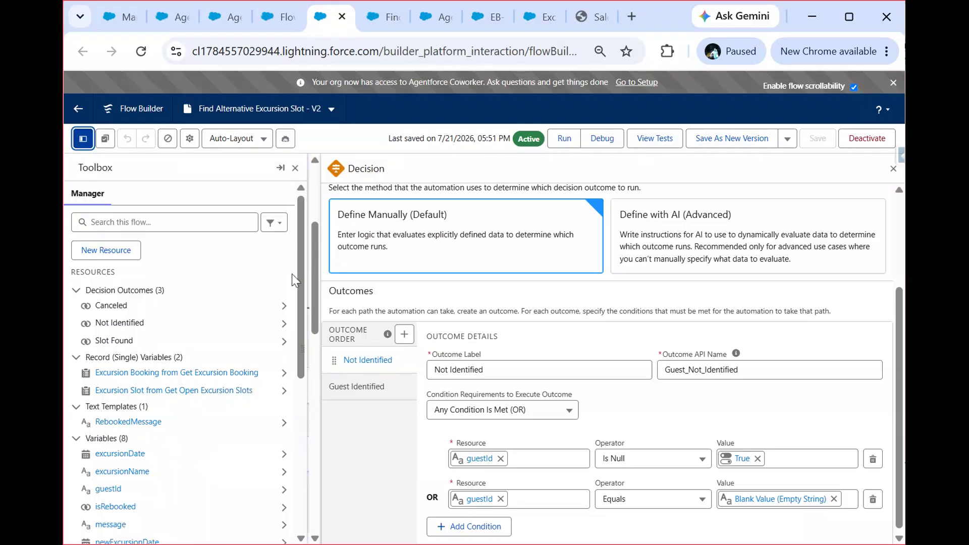
{"action": "left_click", "coordinate": [211, 220]}
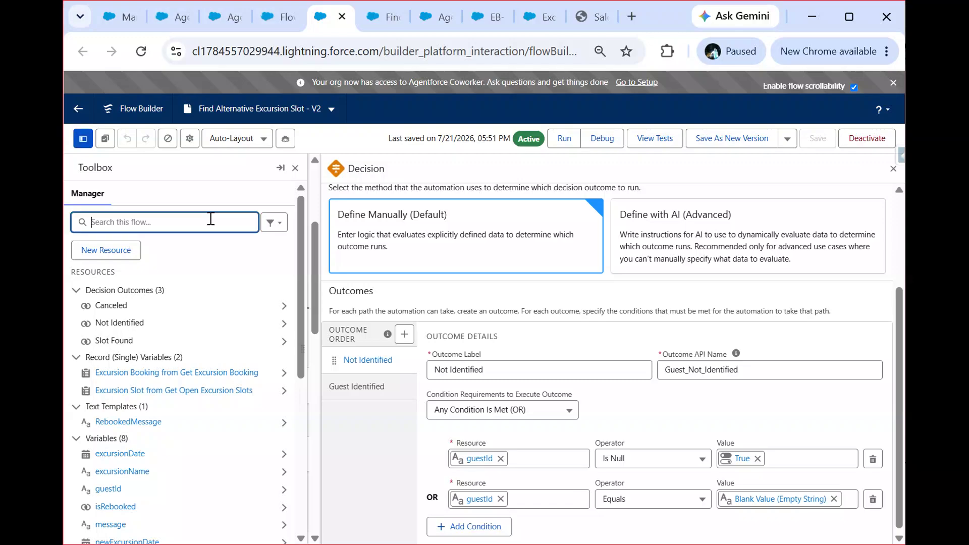
{"action": "type", "text": "gue"}
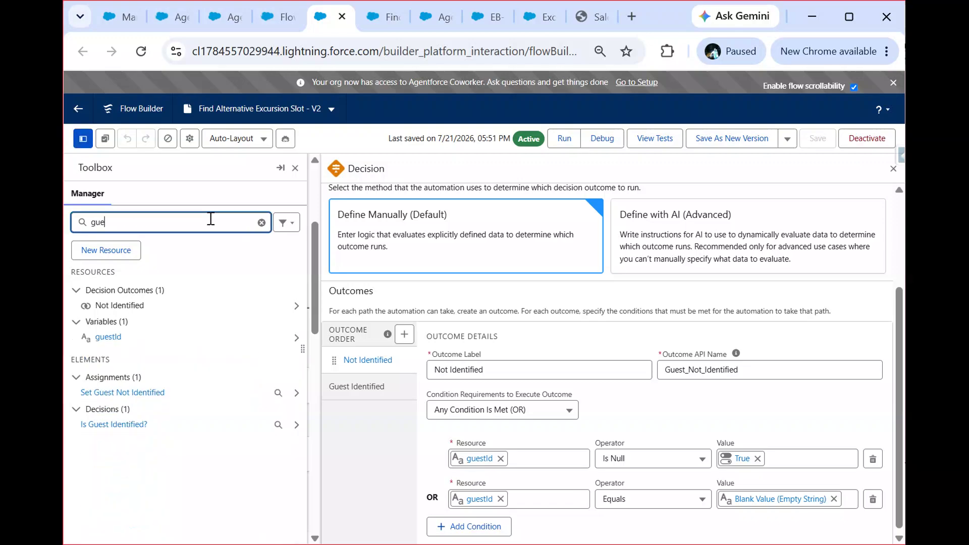
{"action": "left_click", "coordinate": [108, 336]}
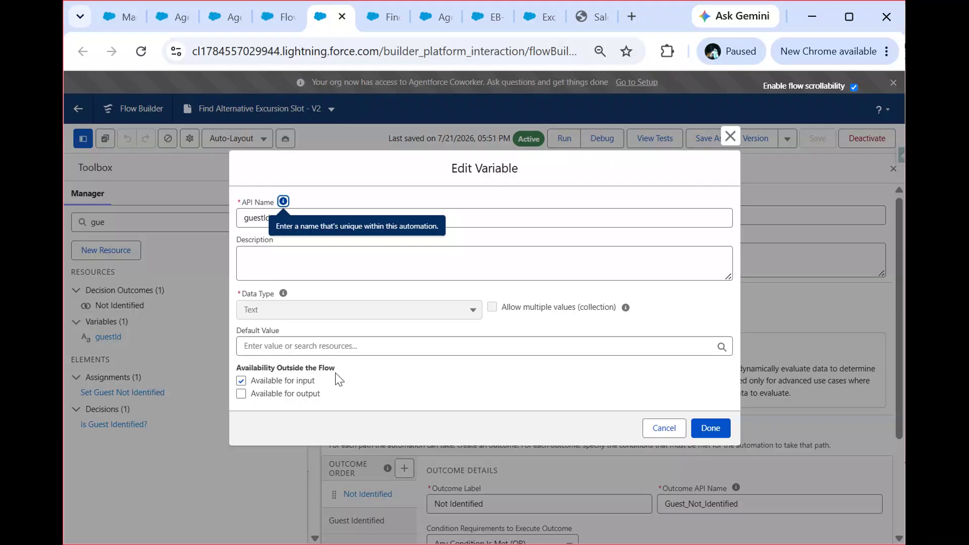
{"action": "left_click", "coordinate": [658, 427]}
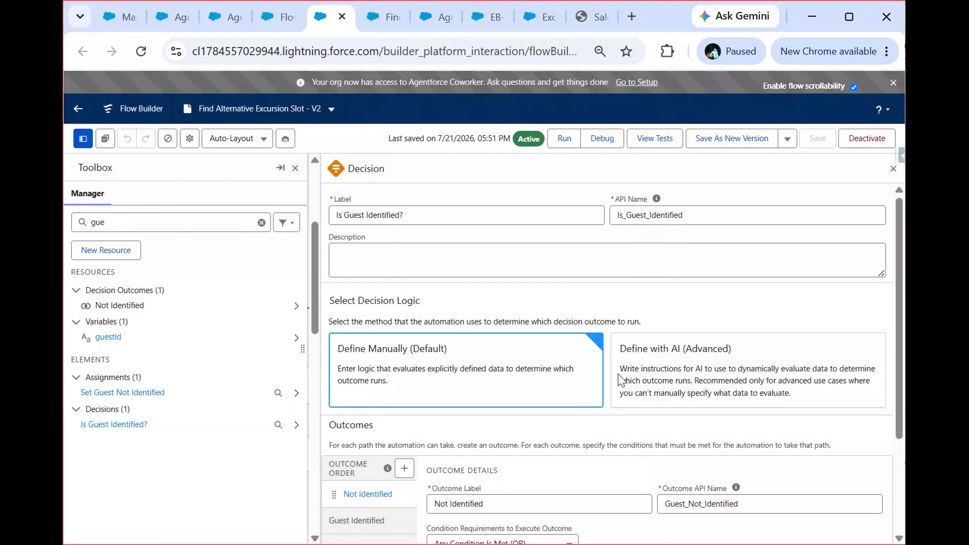
{"action": "left_click", "coordinate": [892, 169]}
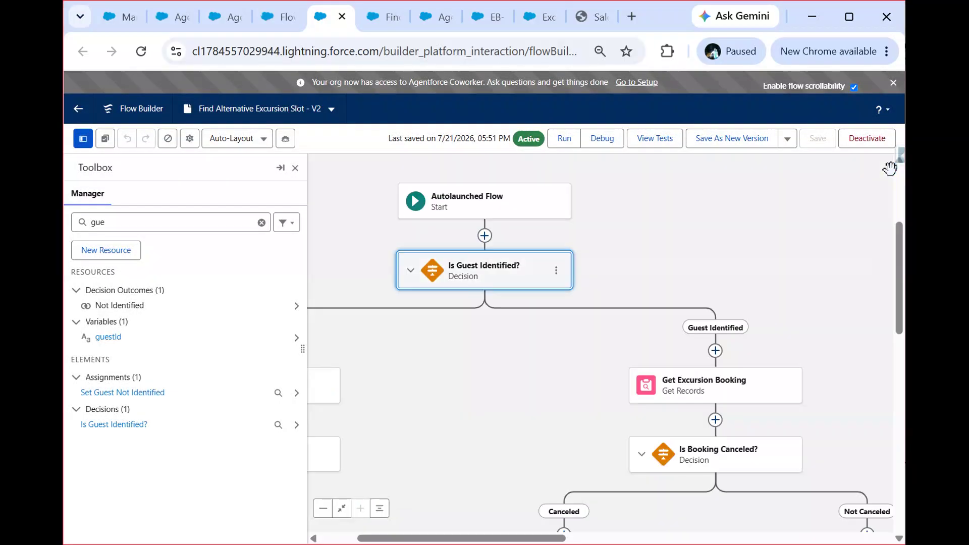
{"action": "left_click", "coordinate": [295, 170]}
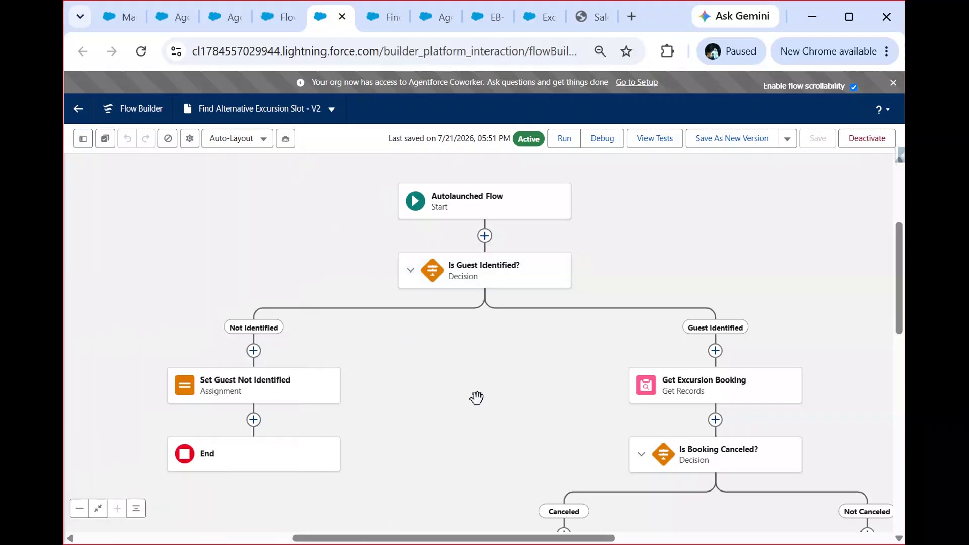
Step: Examine the Get Excursion Booking element's object, condition logic and record filter conditions
{"action": "left_click_drag", "start_coordinate": [477, 398], "coordinate": [229, 303]}
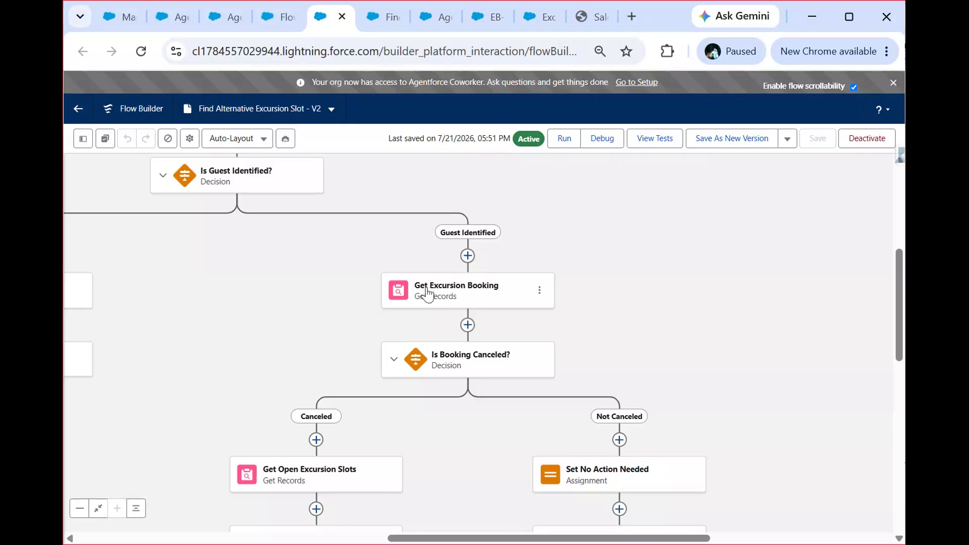
{"action": "left_click_drag", "start_coordinate": [631, 259], "coordinate": [629, 323]}
{"action": "left_click", "coordinate": [437, 361]}
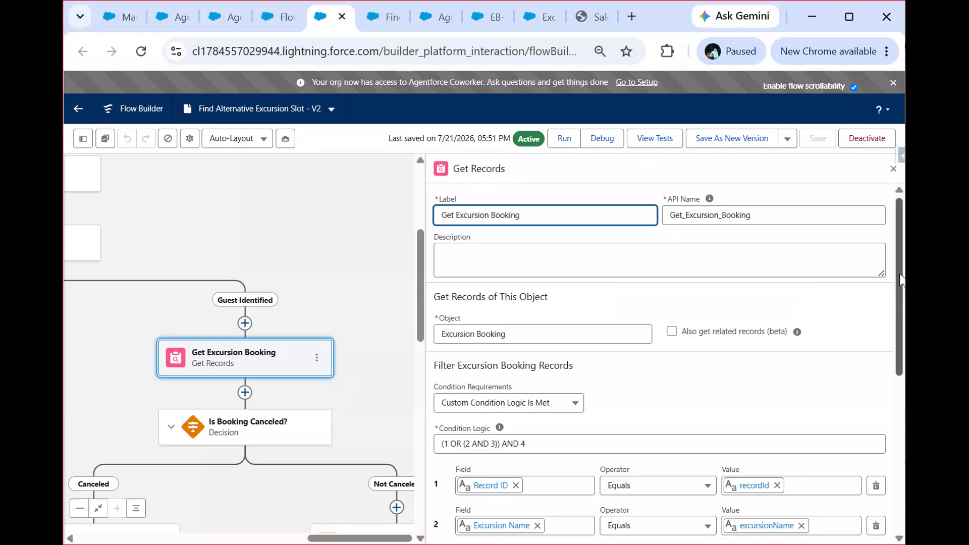
{"action": "left_click_drag", "start_coordinate": [899, 271], "coordinate": [889, 231]}
{"action": "scroll", "coordinate": [901, 309], "scroll_direction": "down", "scroll_amount": 4}
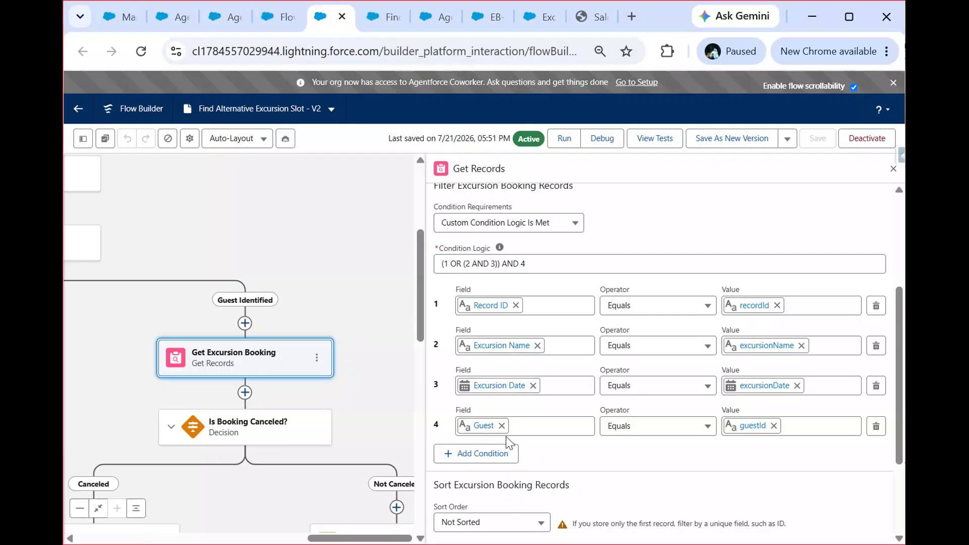
{"action": "left_click", "coordinate": [893, 169]}
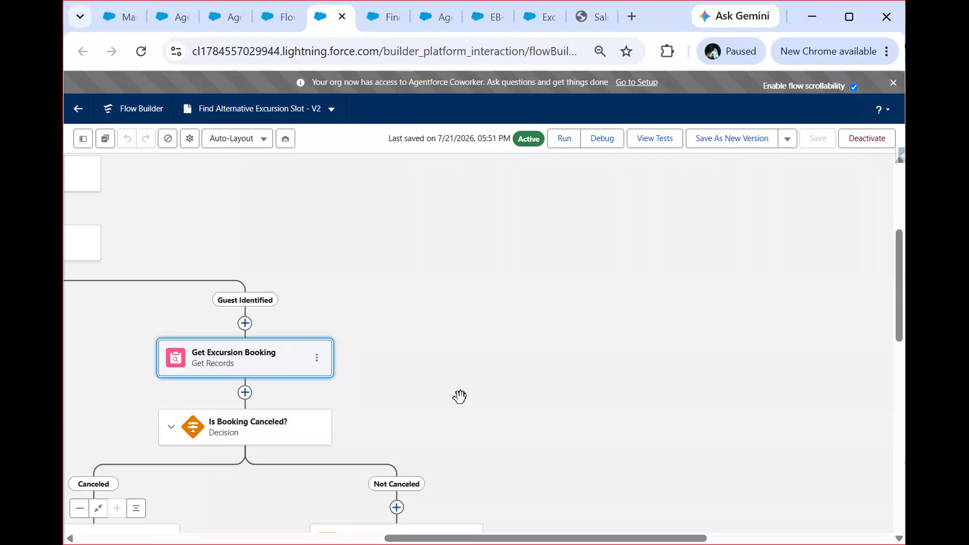
Step: Examine the Is Booking Canceled? decision, including the condition of its Canceled outcome
{"action": "left_click_drag", "start_coordinate": [551, 349], "coordinate": [777, 159]}
{"action": "left_click", "coordinate": [457, 243]}
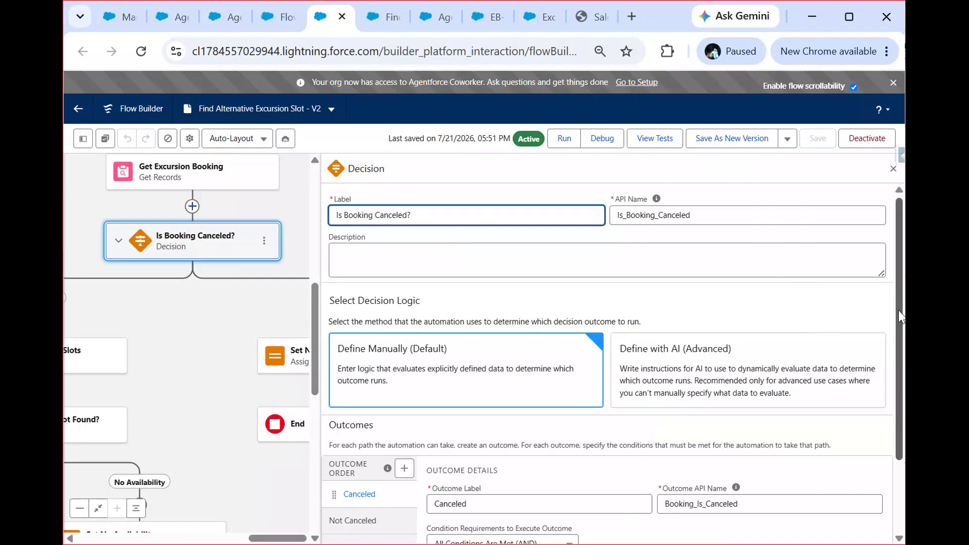
{"action": "scroll", "coordinate": [894, 408], "scroll_direction": "down", "scroll_amount": 2}
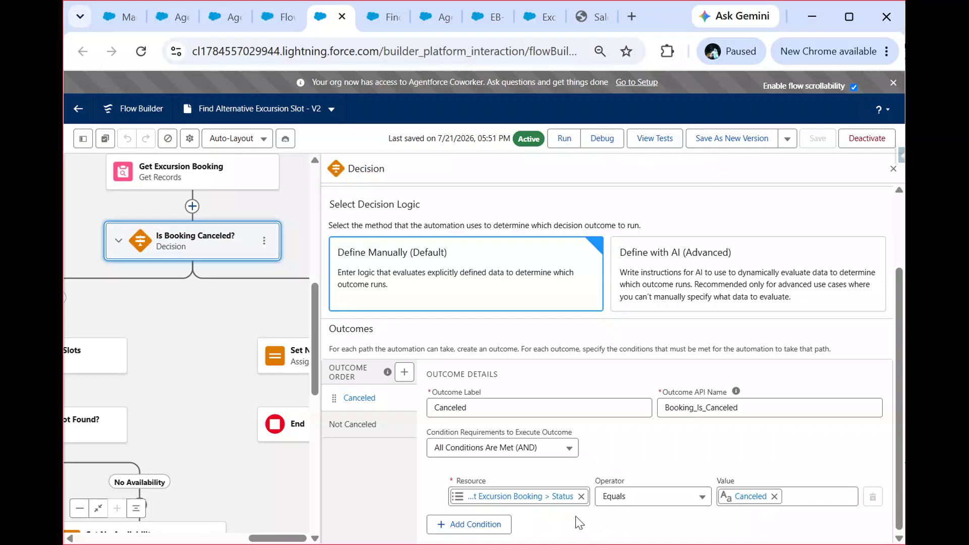
{"action": "left_click", "coordinate": [891, 171]}
Step: Examine the Get Open Excursion Slots element's object, record filter conditions and sort order
{"action": "scroll", "coordinate": [552, 361], "scroll_direction": "left", "scroll_amount": 8}
{"action": "scroll", "coordinate": [552, 361], "scroll_direction": "down", "scroll_amount": 3}
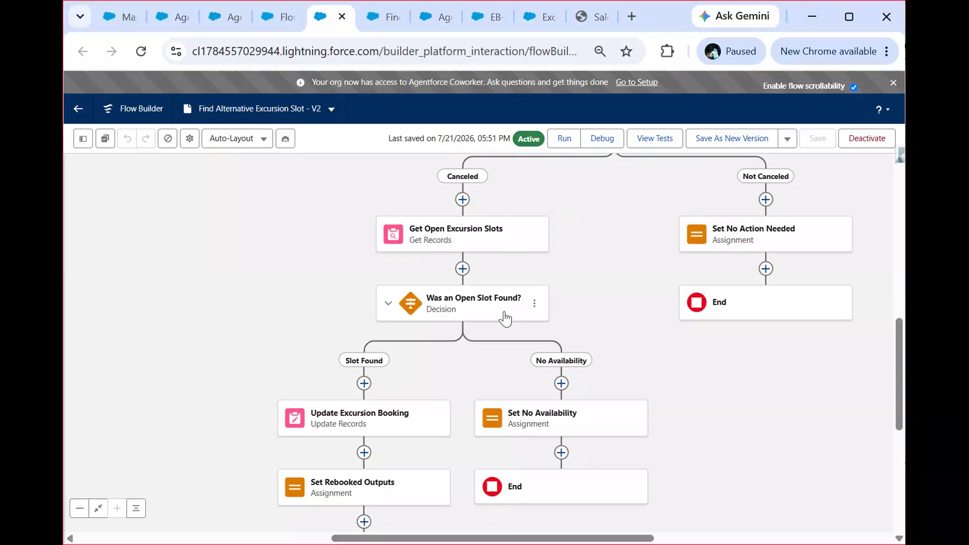
{"action": "left_click", "coordinate": [468, 238]}
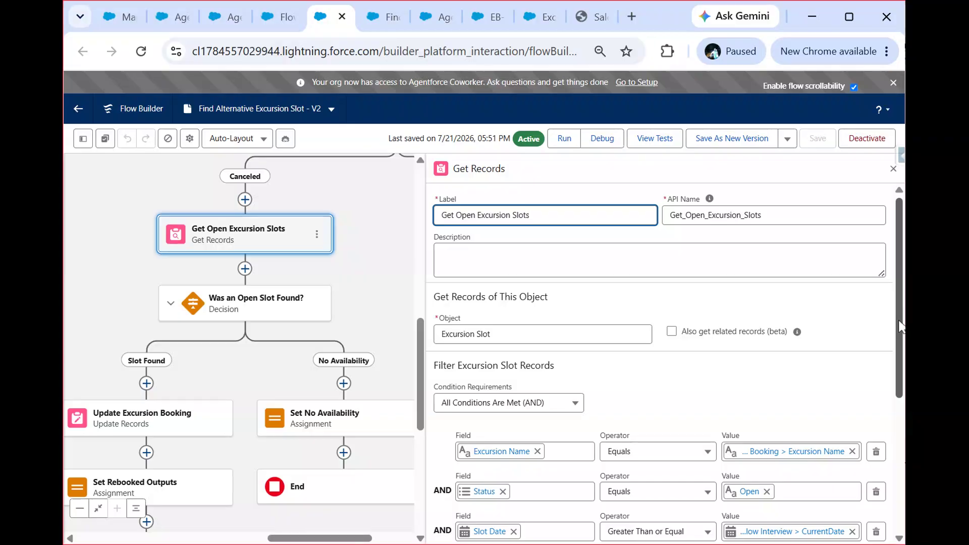
{"action": "scroll", "coordinate": [900, 325], "scroll_direction": "down", "scroll_amount": 3}
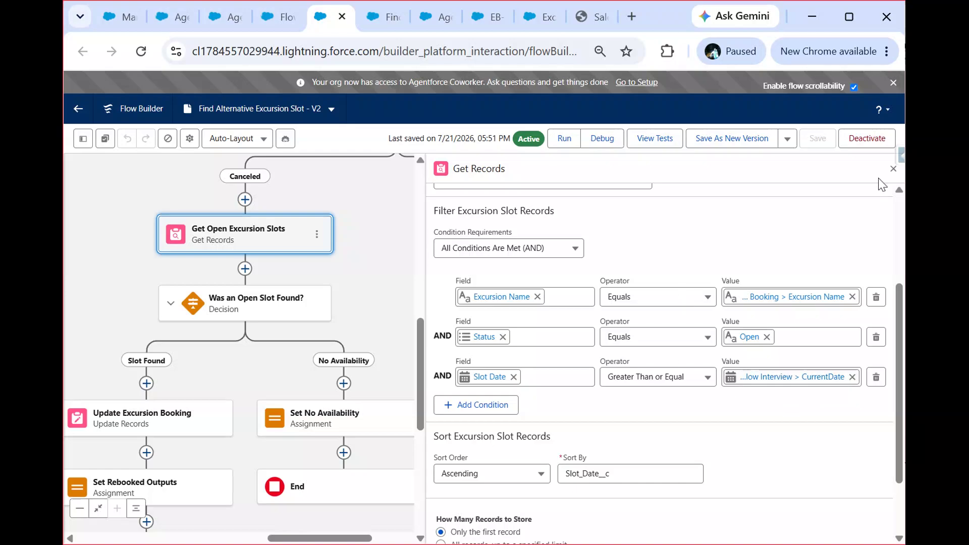
{"action": "left_click", "coordinate": [893, 170]}
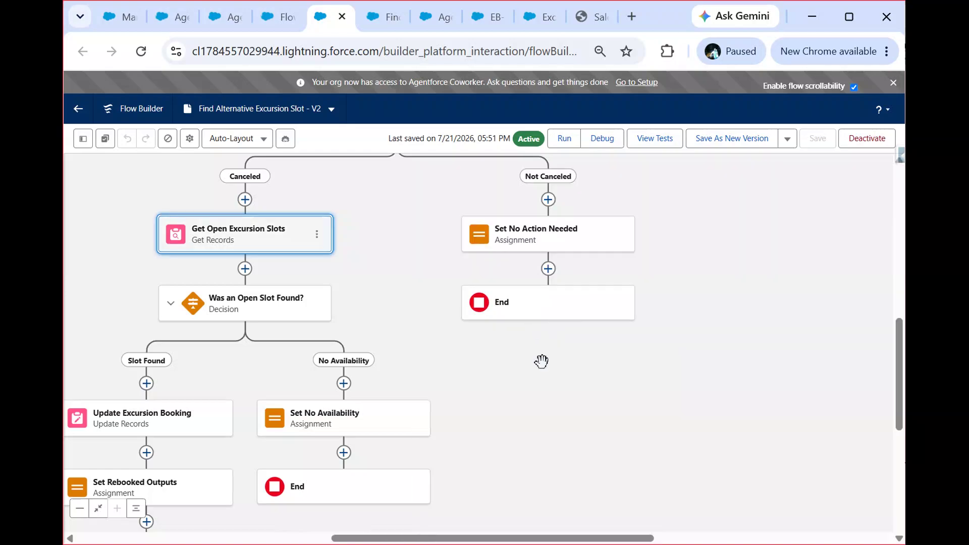
Step: Examine the Update Excursion Booking element's object, record filter and the field values it sets
{"action": "left_click_drag", "start_coordinate": [534, 370], "coordinate": [801, 242]}
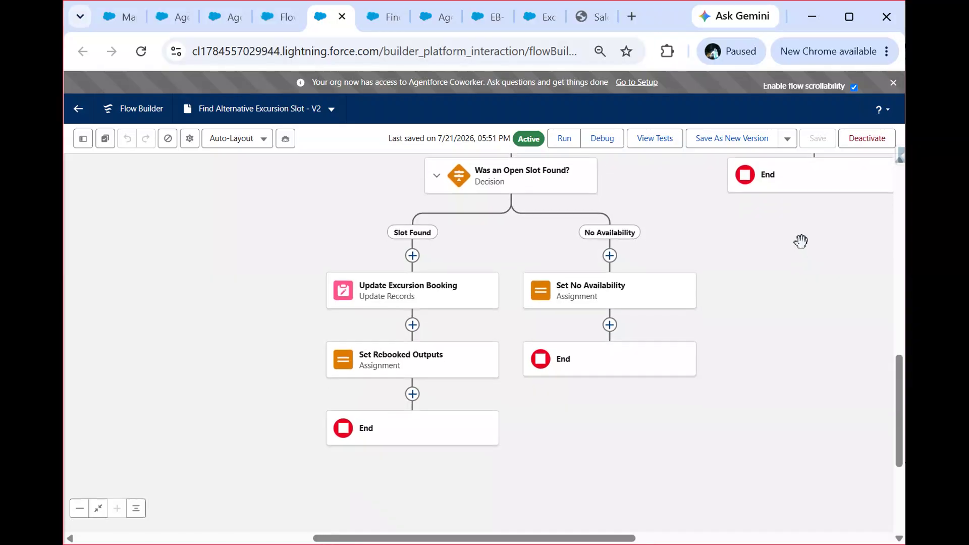
{"action": "left_click", "coordinate": [403, 295]}
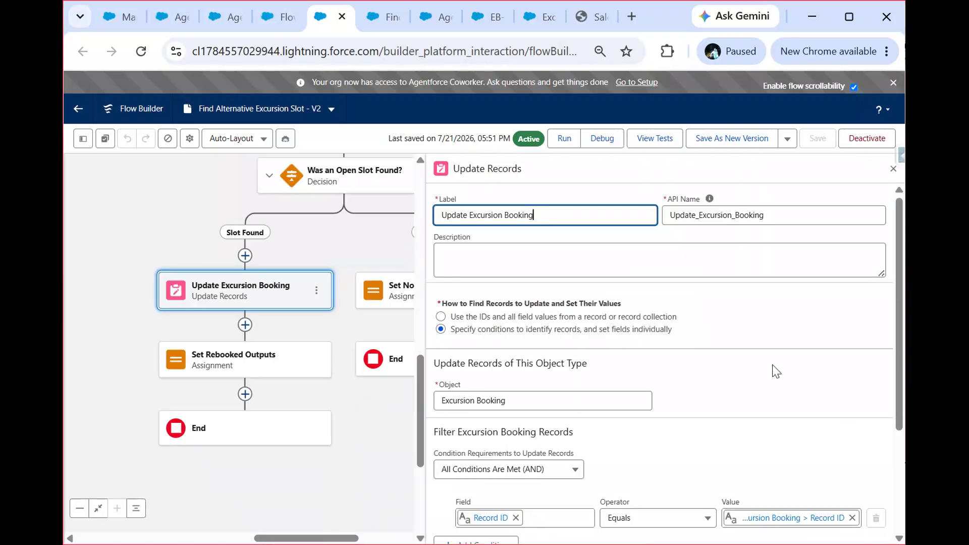
{"action": "scroll", "coordinate": [895, 295], "scroll_direction": "down", "scroll_amount": 3}
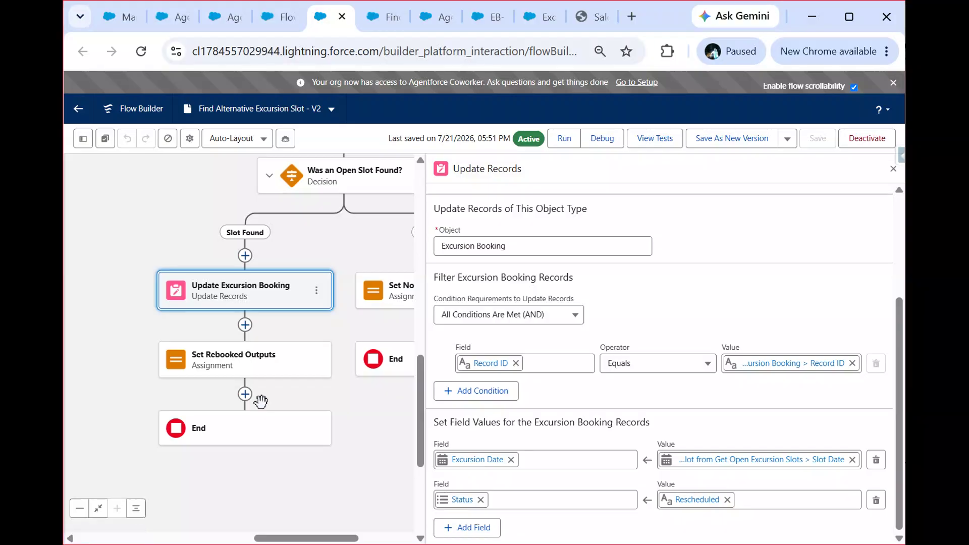
Step: Examine the variable assignments in the Set Rebooked Outputs element and return to the canvas without editing
{"action": "left_click", "coordinate": [215, 359]}
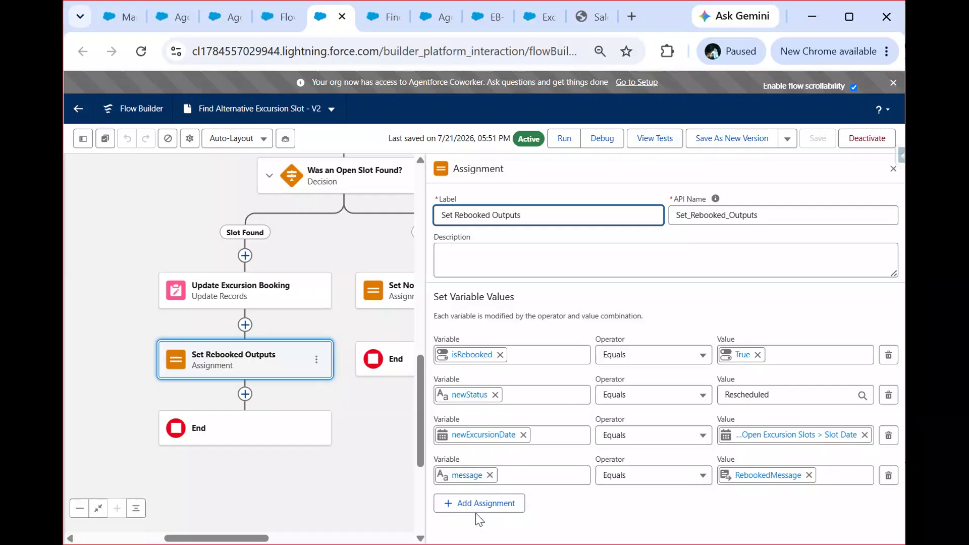
{"action": "left_click", "coordinate": [80, 141]}
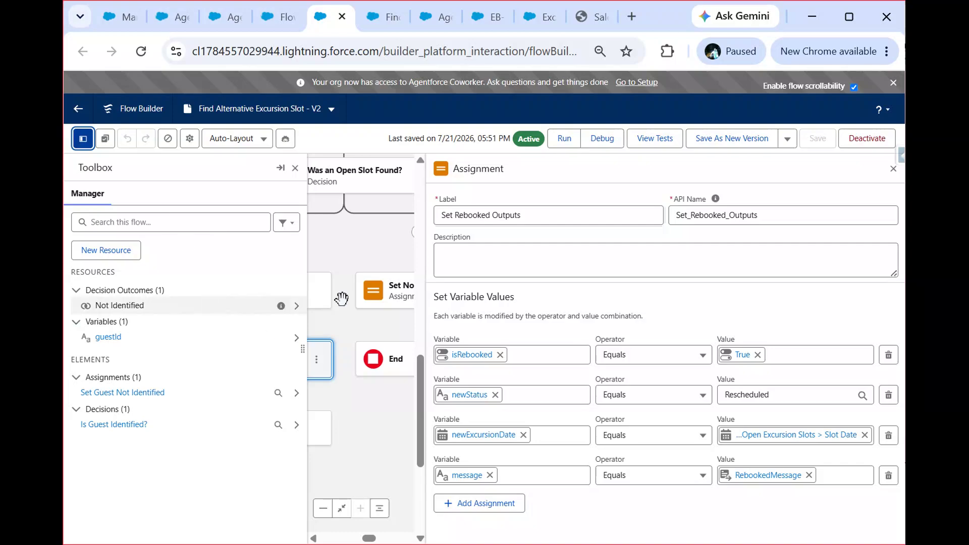
{"action": "left_click", "coordinate": [893, 169]}
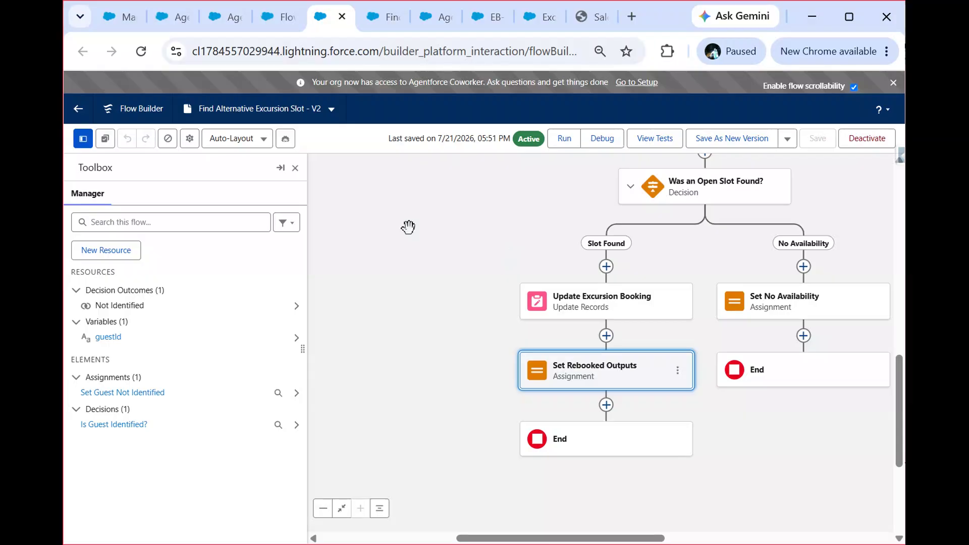
{"action": "left_click", "coordinate": [399, 269]}
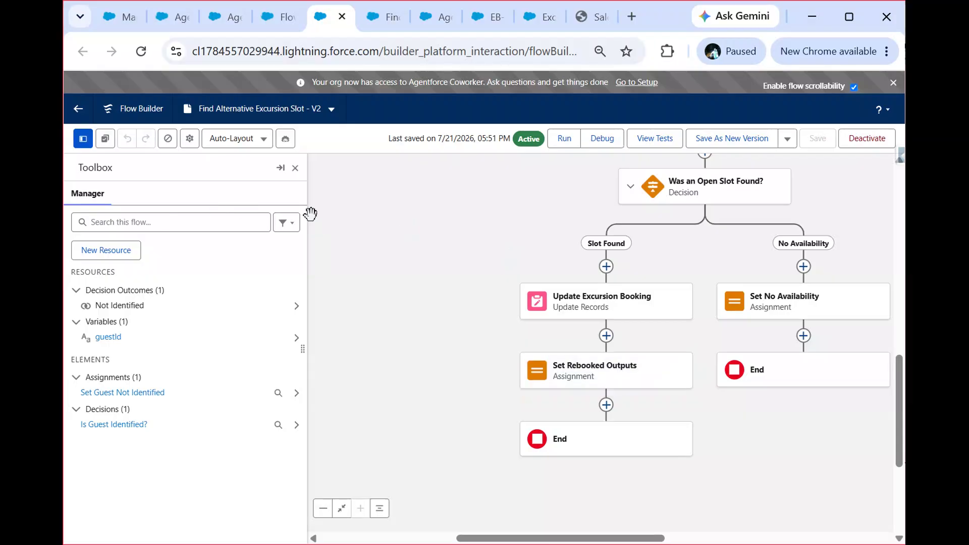
{"action": "left_click", "coordinate": [295, 168]}
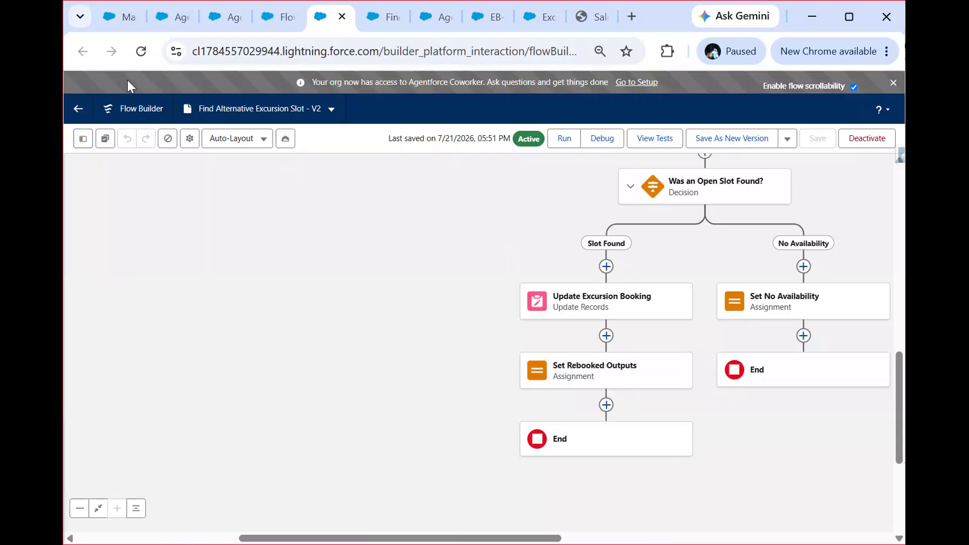
Step: Reload the flow and check the settings of its message and newStatus variables, leaving both unedited
{"action": "left_click", "coordinate": [139, 52]}
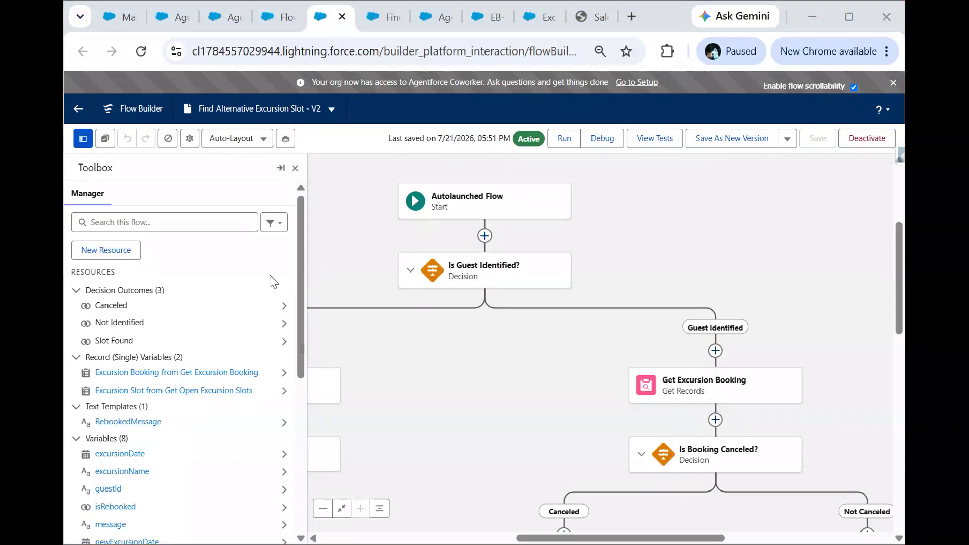
{"action": "scroll", "coordinate": [272, 281], "scroll_direction": "down", "scroll_amount": 5}
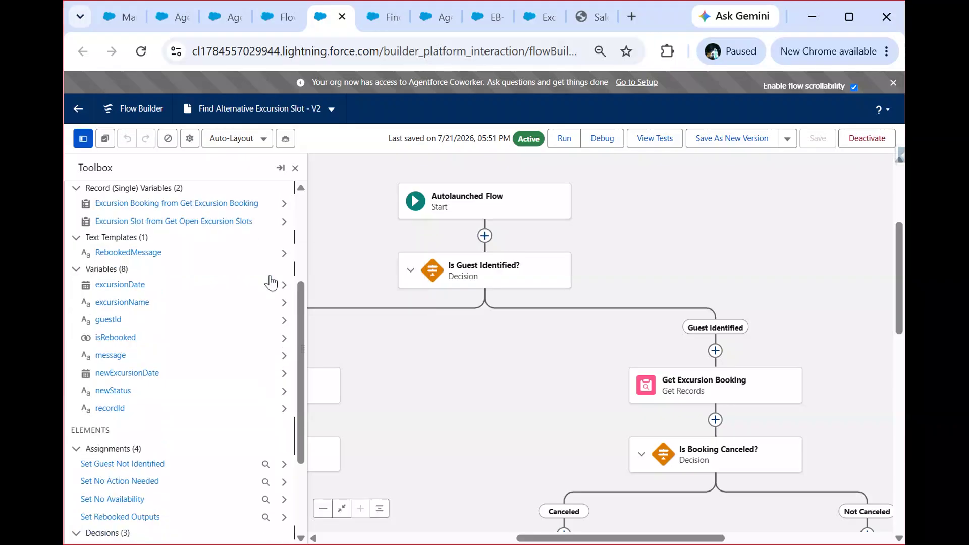
{"action": "scroll", "coordinate": [271, 282], "scroll_direction": "down", "scroll_amount": 3}
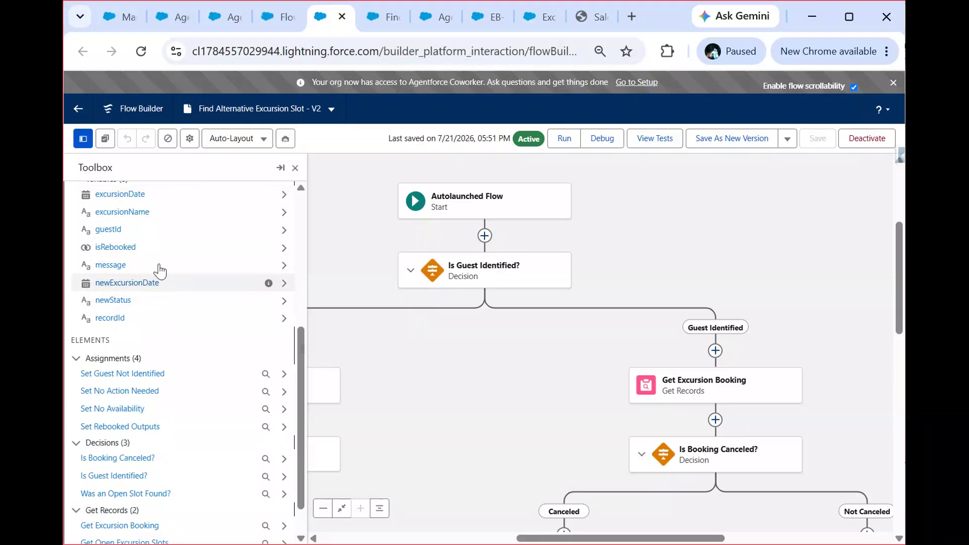
{"action": "left_click", "coordinate": [110, 266]}
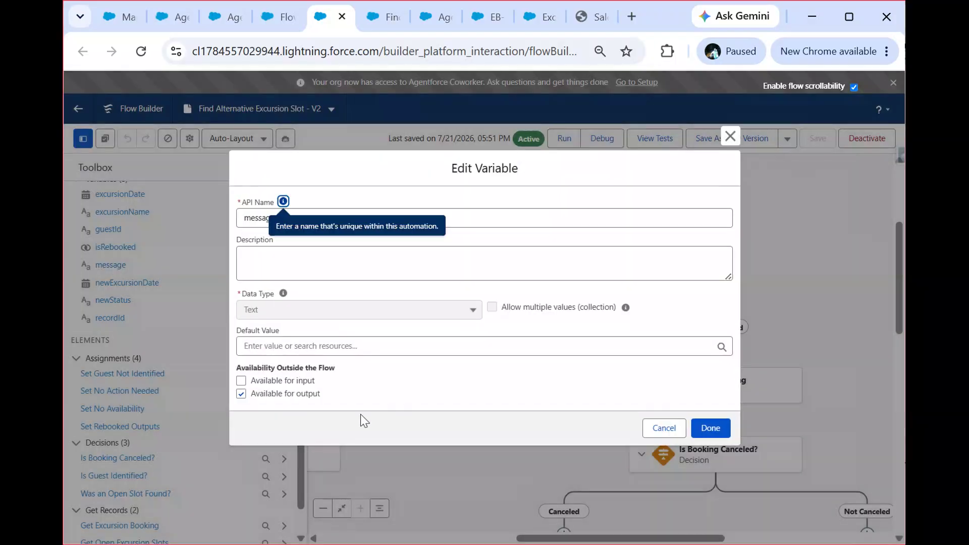
{"action": "left_click", "coordinate": [661, 430]}
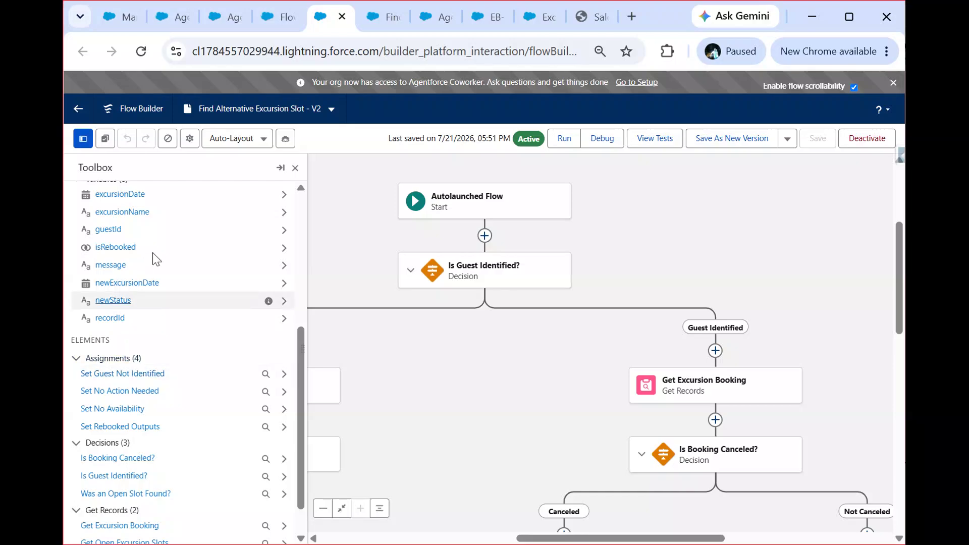
{"action": "left_click", "coordinate": [114, 301]}
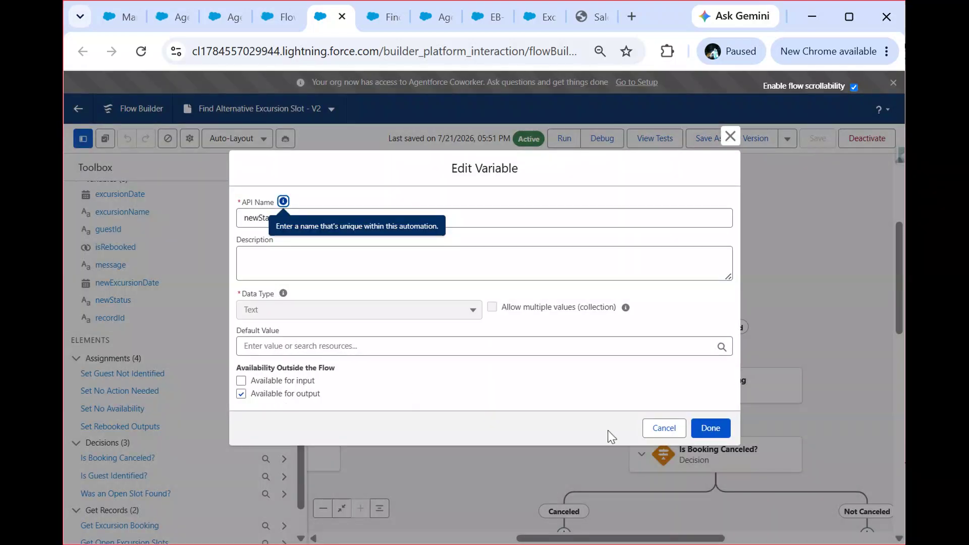
{"action": "left_click", "coordinate": [662, 428]}
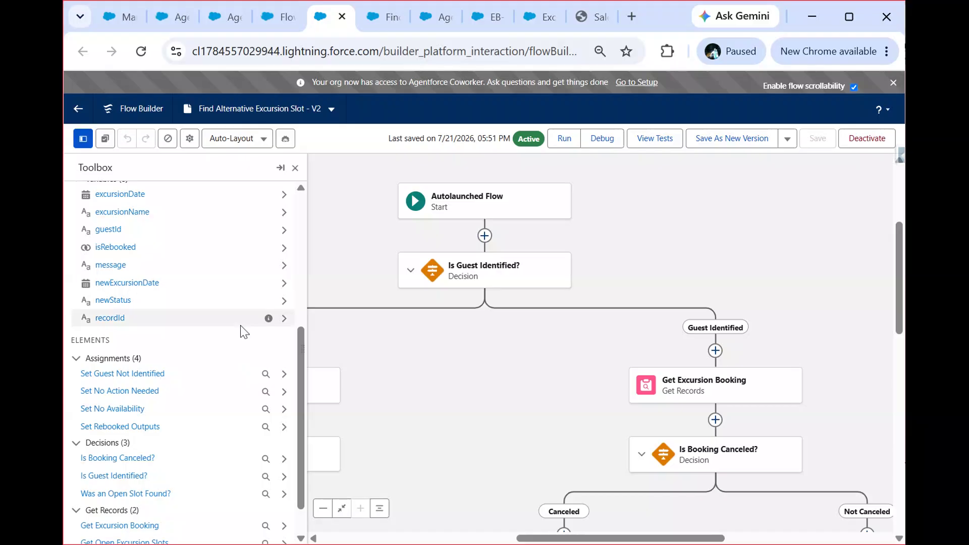
{"action": "left_click", "coordinate": [580, 16]}
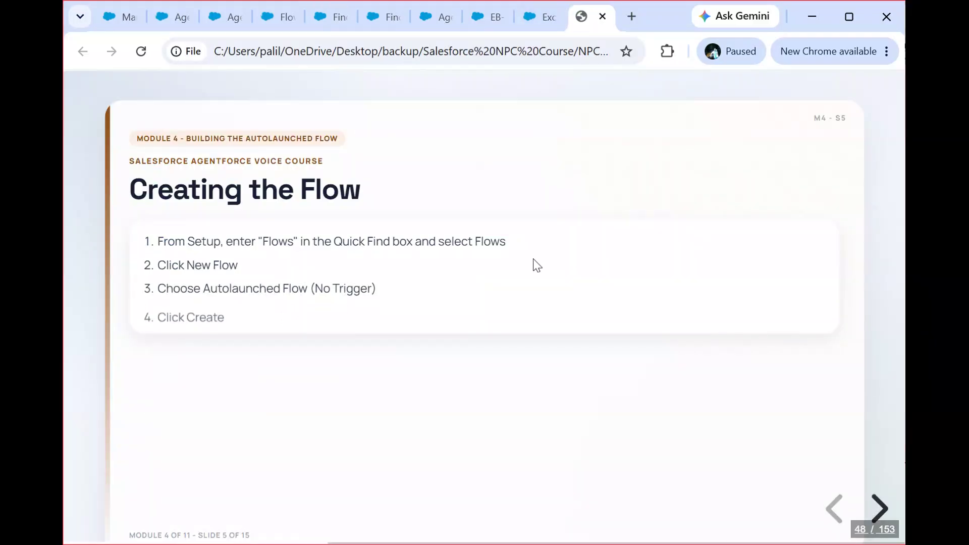
{"action": "key", "text": "Right"}
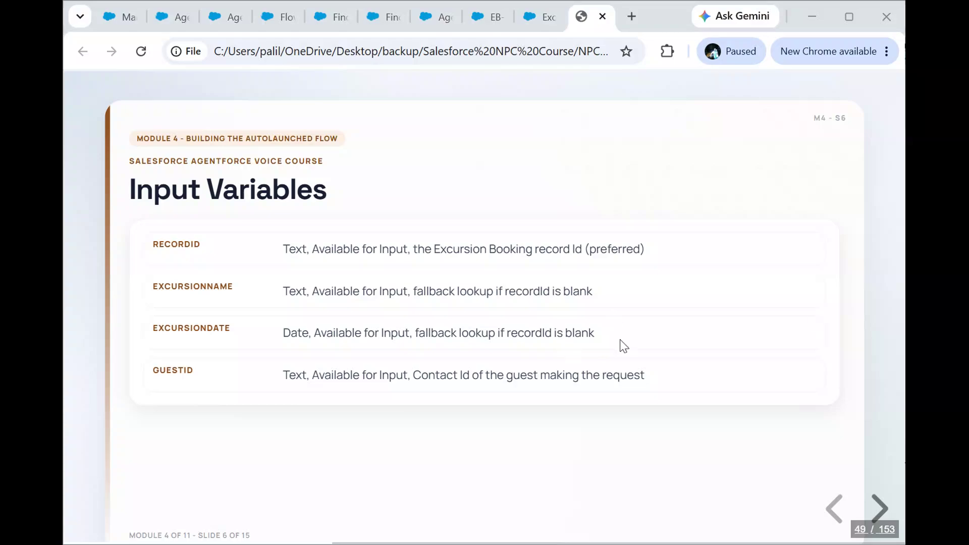
{"action": "key", "text": "Right"}
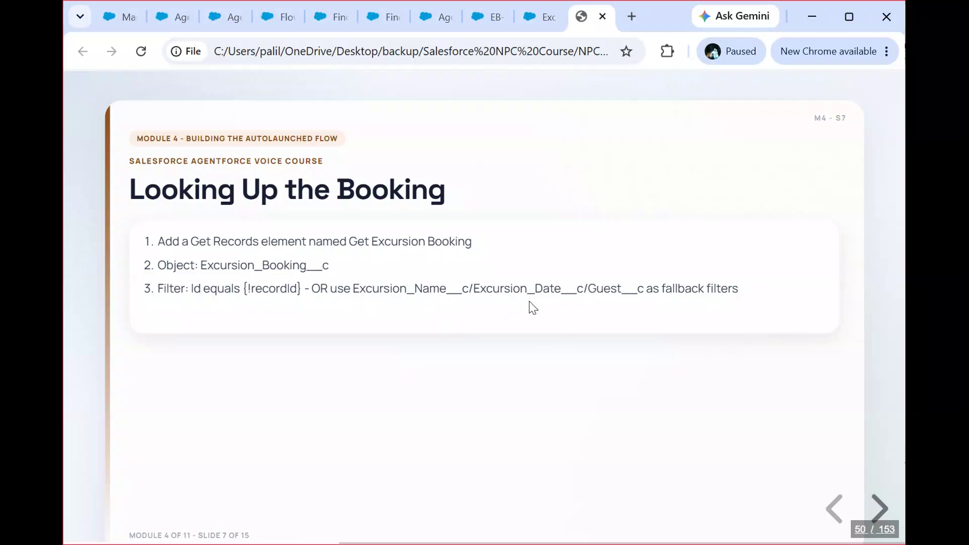
{"action": "key", "text": "Right"}
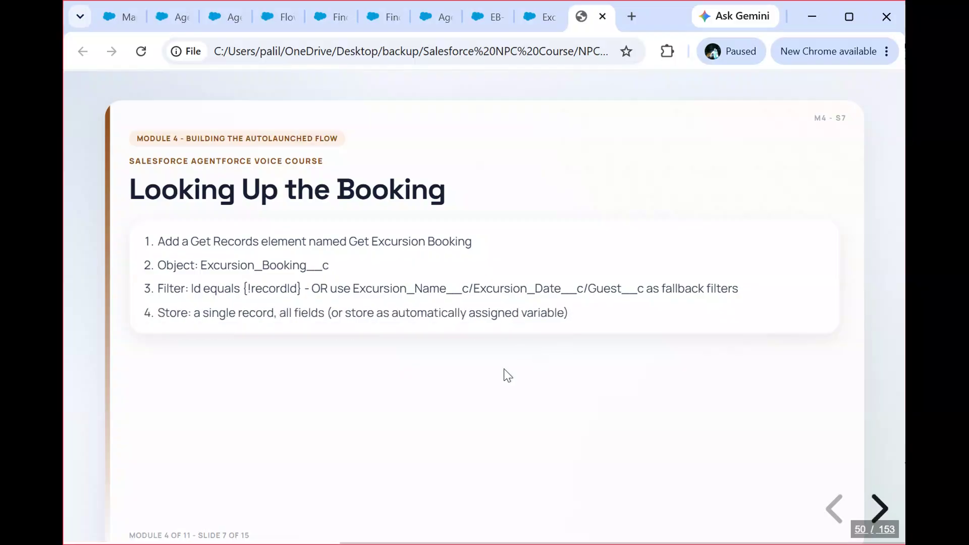
{"action": "key", "text": "Right"}
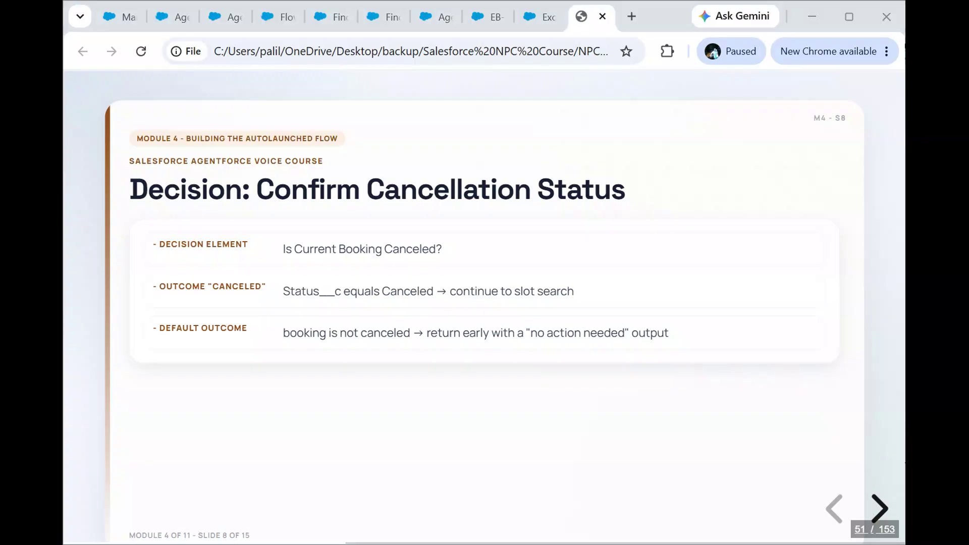
{"action": "left_click", "coordinate": [526, 450]}
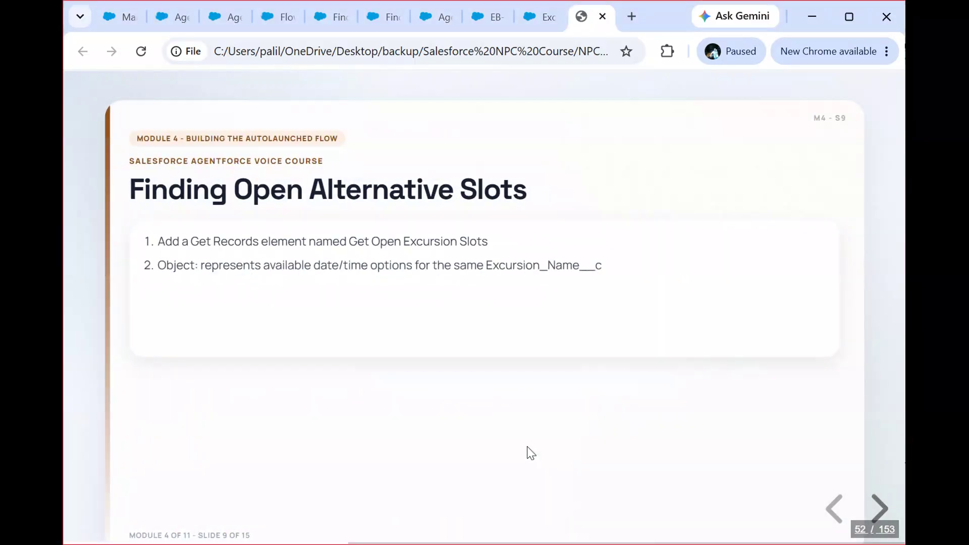
{"action": "key", "text": "Right"}
{"action": "key", "text": "Right"}
{"action": "key", "text": "Right"}
{"action": "key", "text": "Right"}
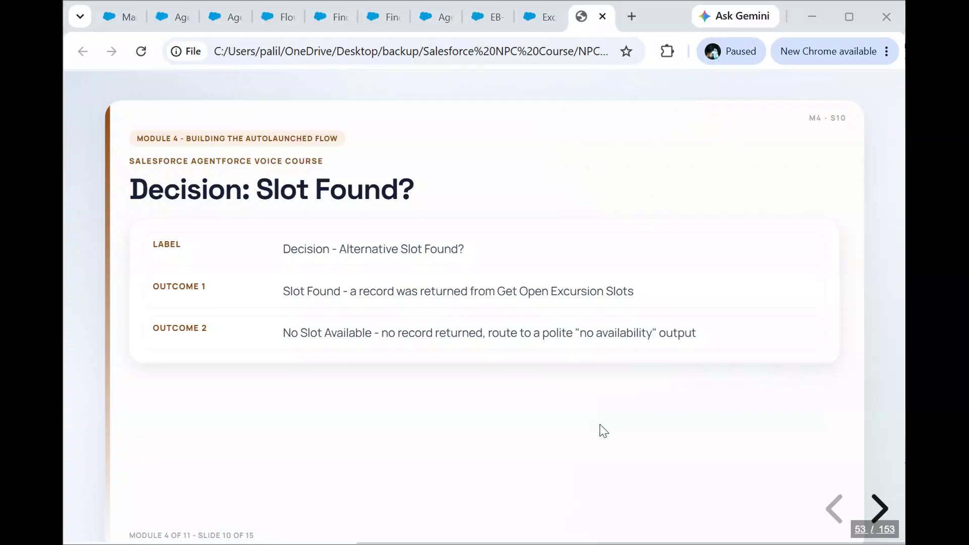
{"action": "key", "text": "Right"}
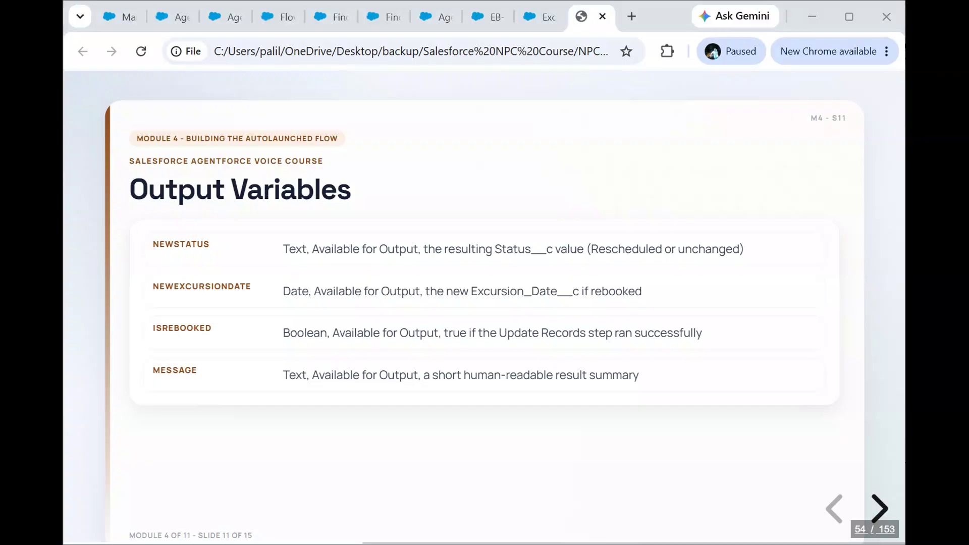
{"action": "left_click", "coordinate": [704, 449]}
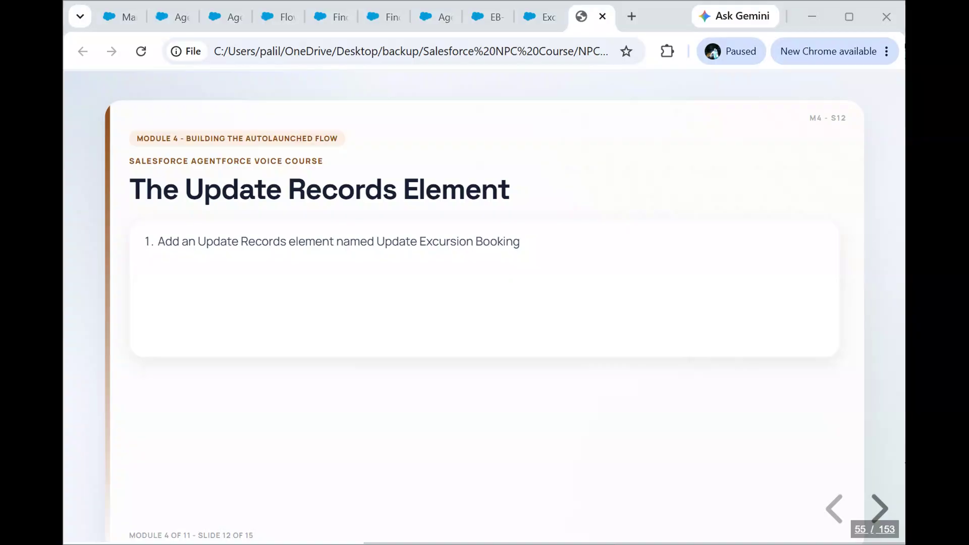
{"action": "left_click", "coordinate": [686, 419]}
{"action": "key", "text": "Right"}
{"action": "key", "text": "Right"}
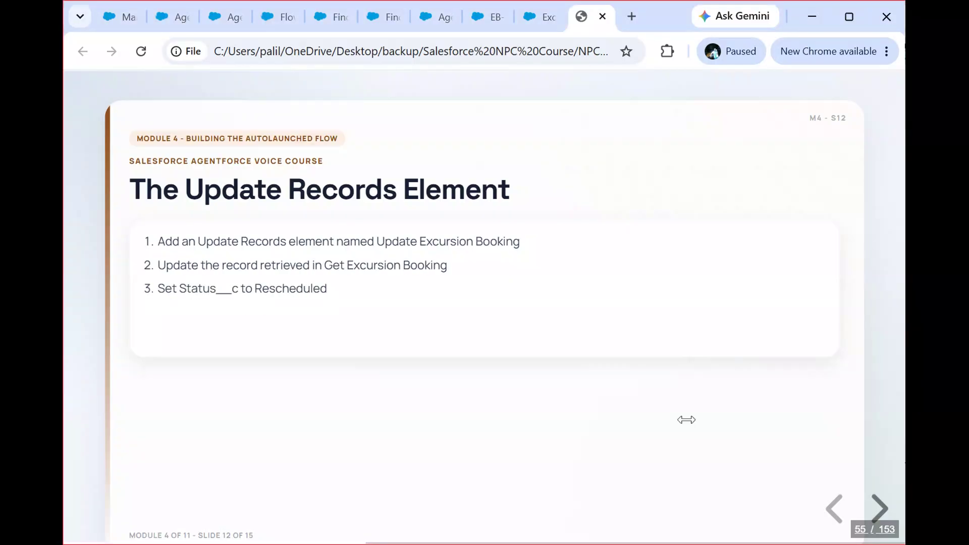
{"action": "key", "text": "Right"}
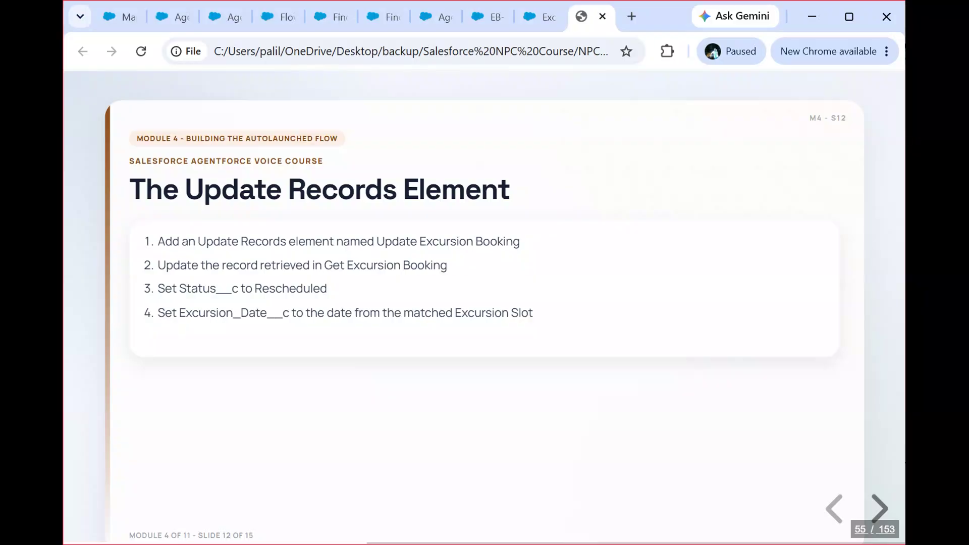
{"action": "key", "text": "Right"}
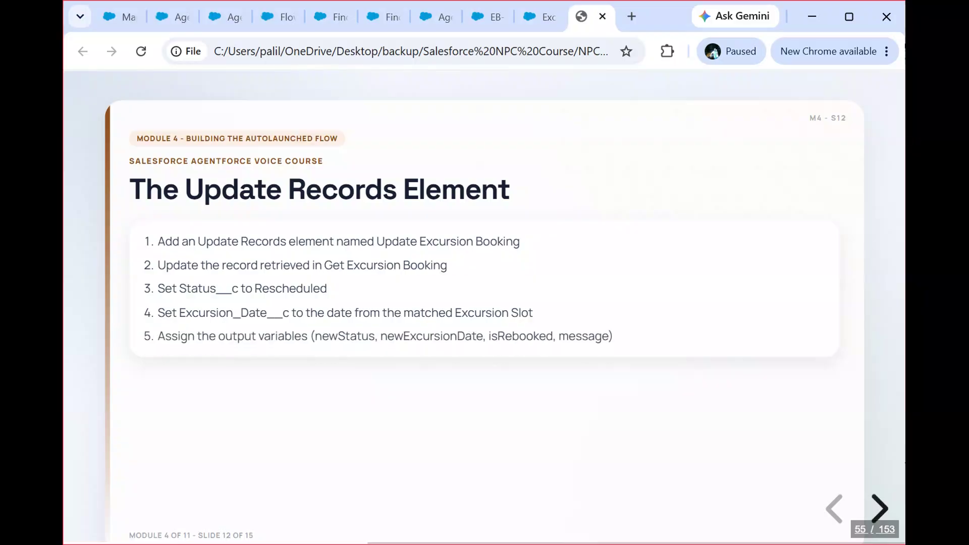
{"action": "key", "text": "alt+Tab"}
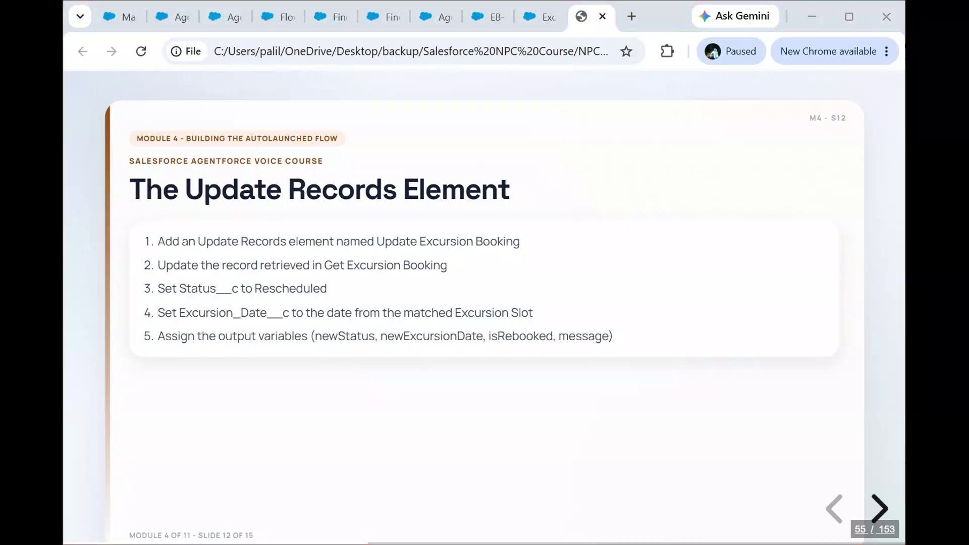
{"action": "left_click", "coordinate": [599, 466]}
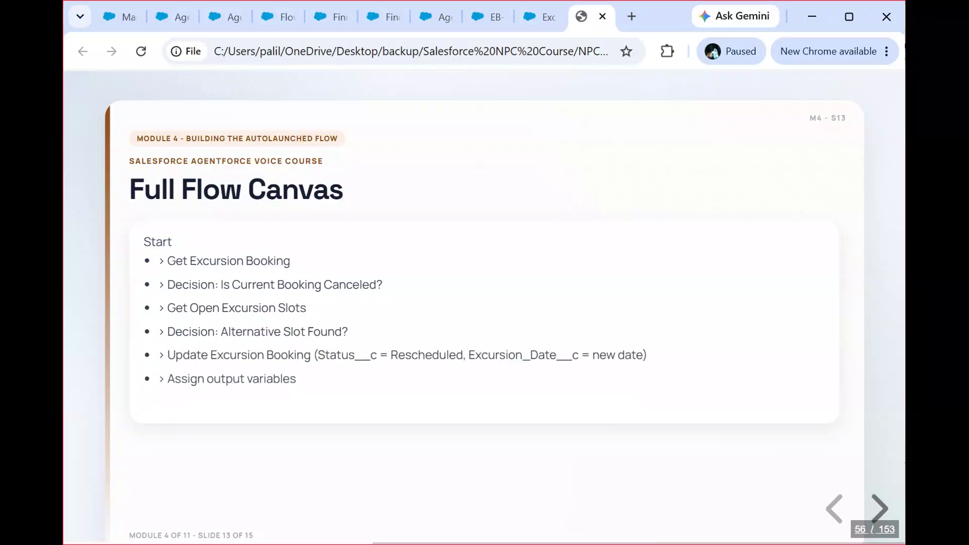
Step: Advance the course slides to Save, Activate, and Debug and reveal the first instruction on saving the flow
{"action": "key", "text": "Right"}
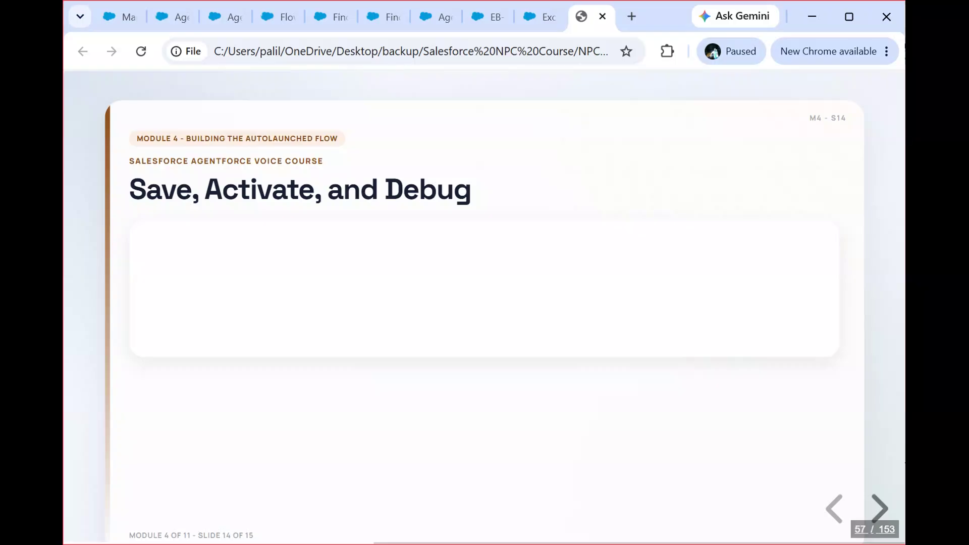
{"action": "key", "text": "alt+Tab"}
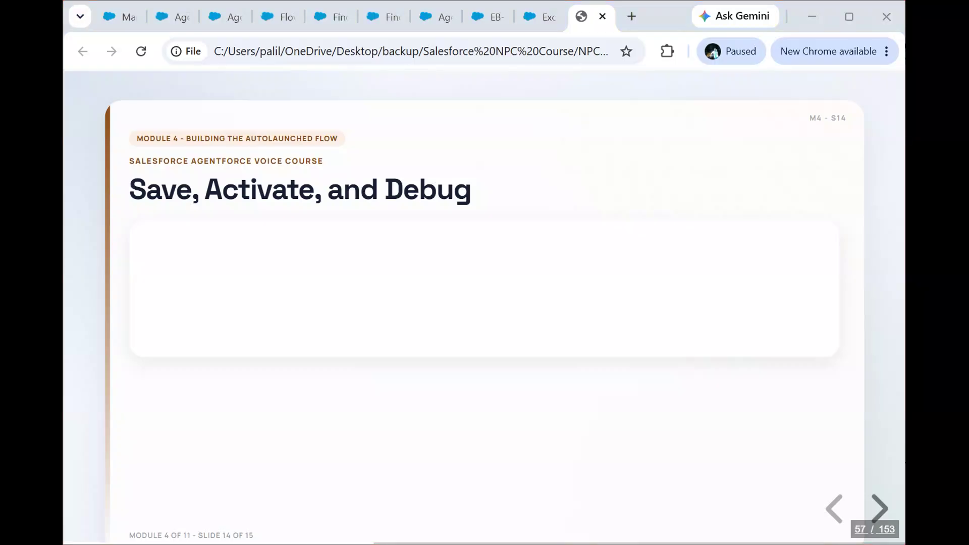
{"action": "left_click", "coordinate": [691, 417]}
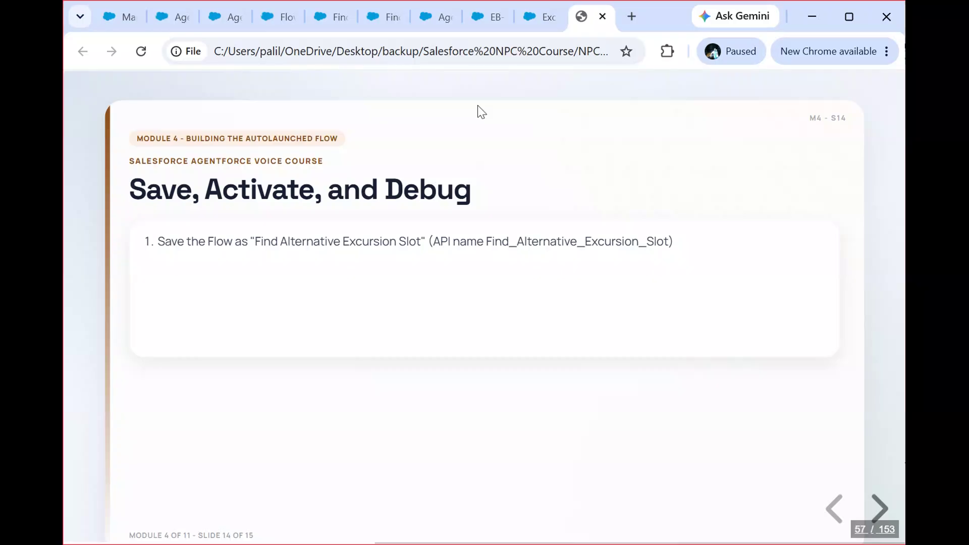
Step: Open the debug setup of the Find Alternative Excursion Slot flow, check the canceled booking's date, and set excursionDate to Jul 22, 2026
{"action": "left_click", "coordinate": [327, 17]}
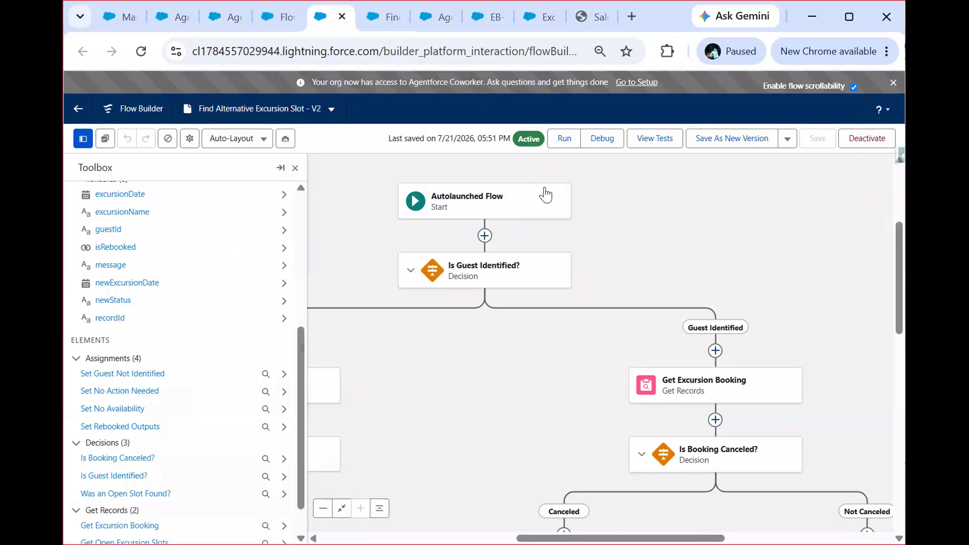
{"action": "left_click", "coordinate": [611, 142]}
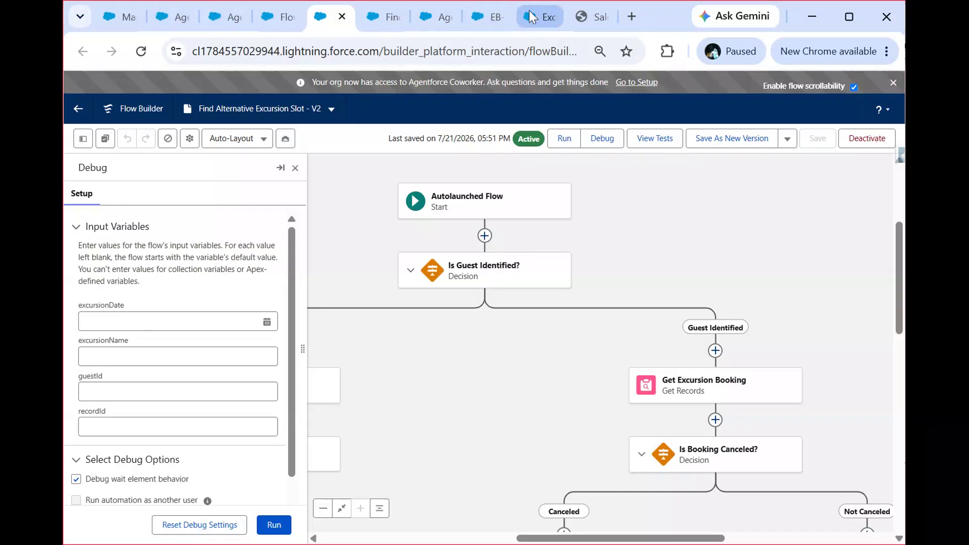
{"action": "mouse_move", "coordinate": [530, 12]}
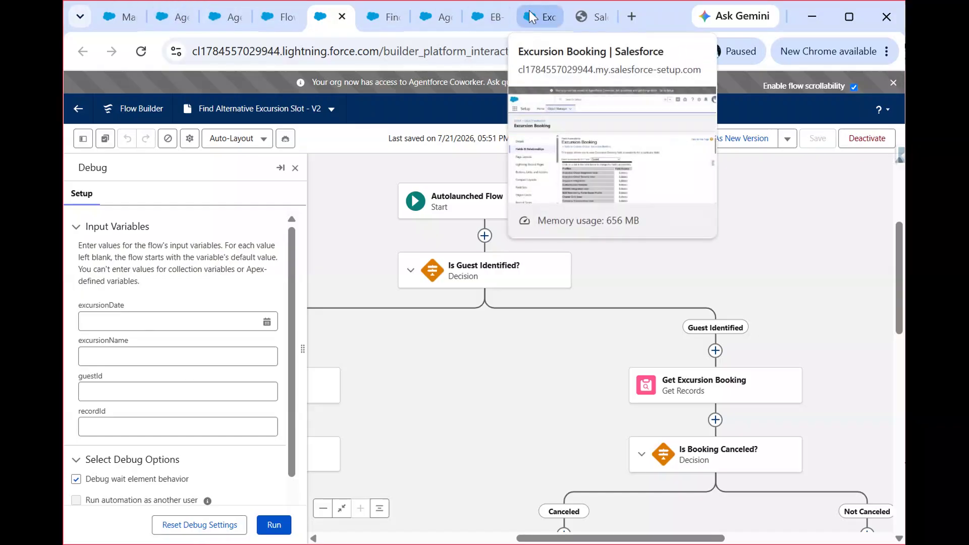
{"action": "left_click", "coordinate": [475, 7]}
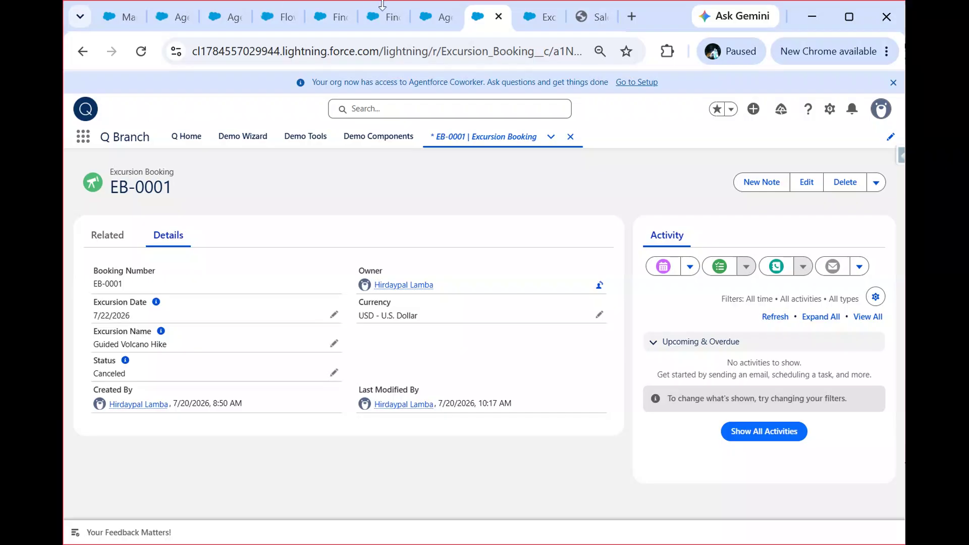
{"action": "left_click", "coordinate": [319, 15]}
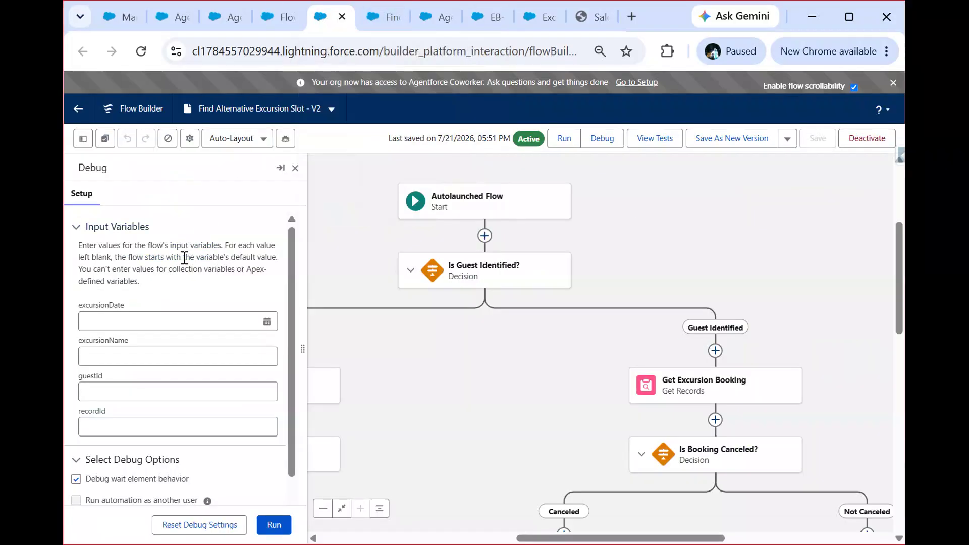
{"action": "left_click", "coordinate": [177, 323]}
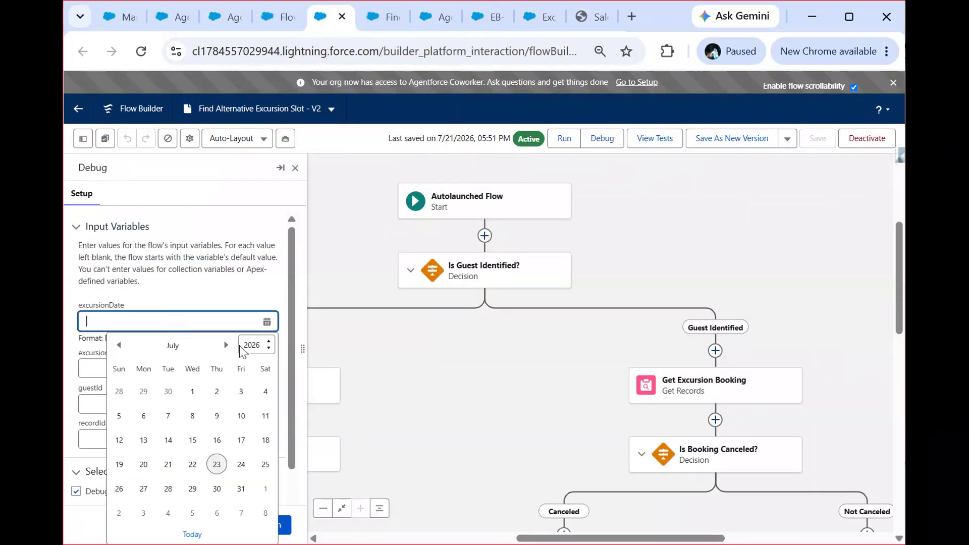
{"action": "left_click", "coordinate": [192, 465]}
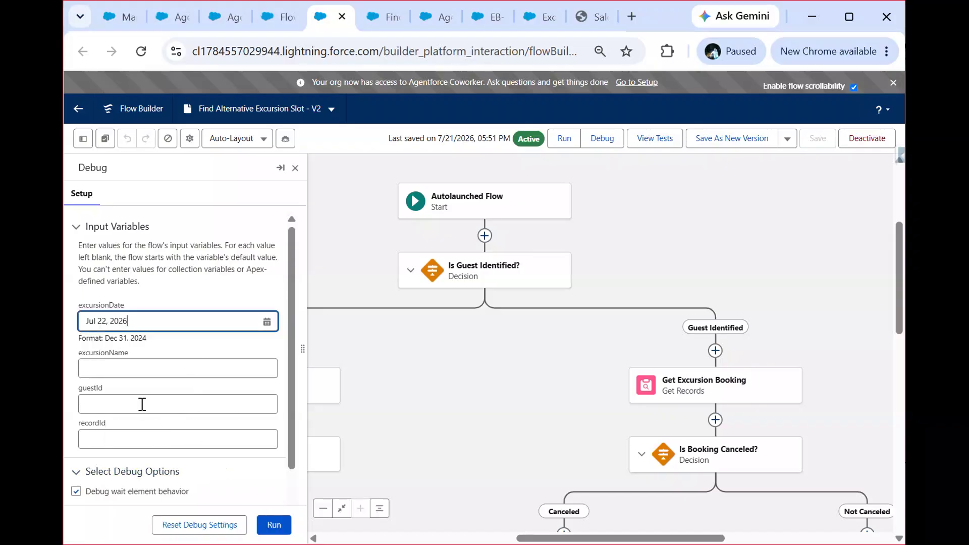
Step: Copy the guest's contact record ID from its record page address and paste it into the guestId debug input
{"action": "left_click", "coordinate": [112, 14]}
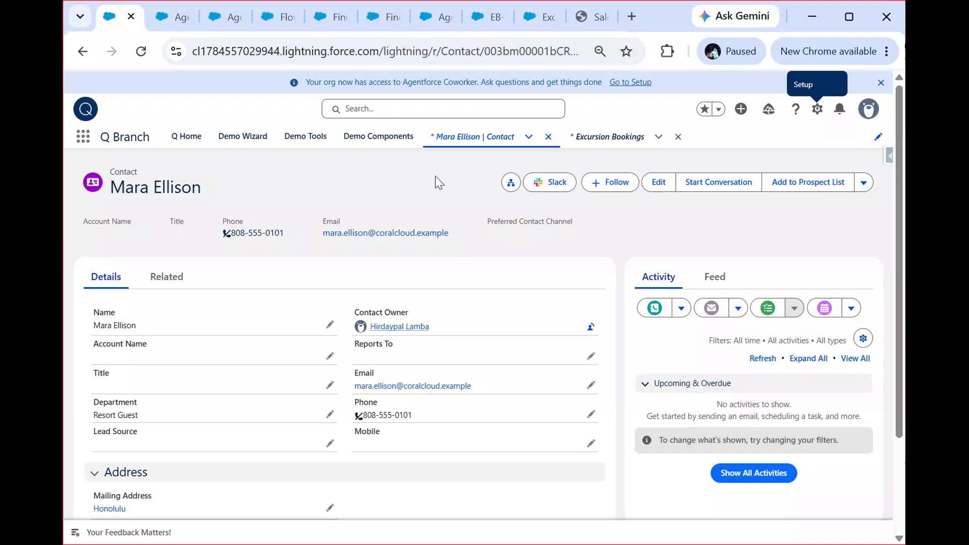
{"action": "left_click", "coordinate": [522, 52]}
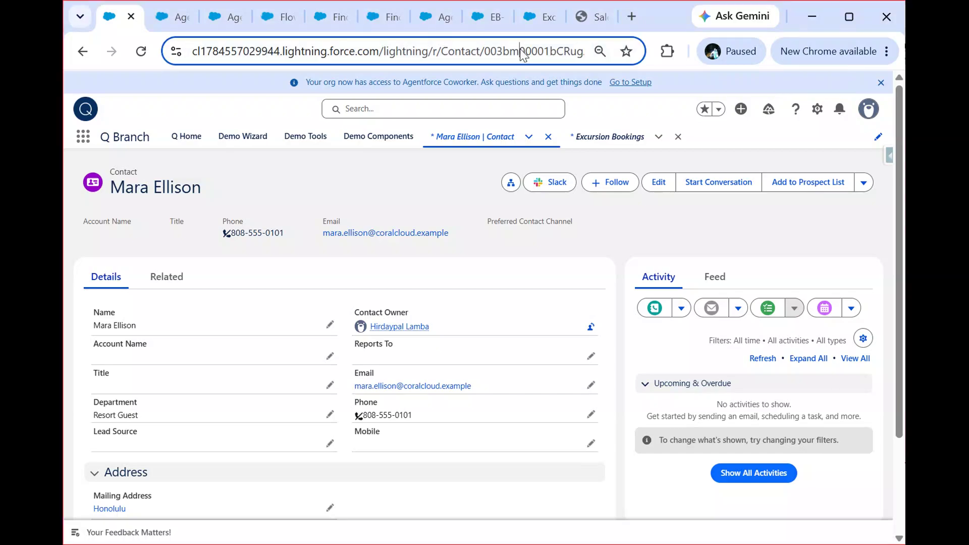
{"action": "double_click", "coordinate": [522, 52]}
{"action": "key", "text": "ctrl+c"}
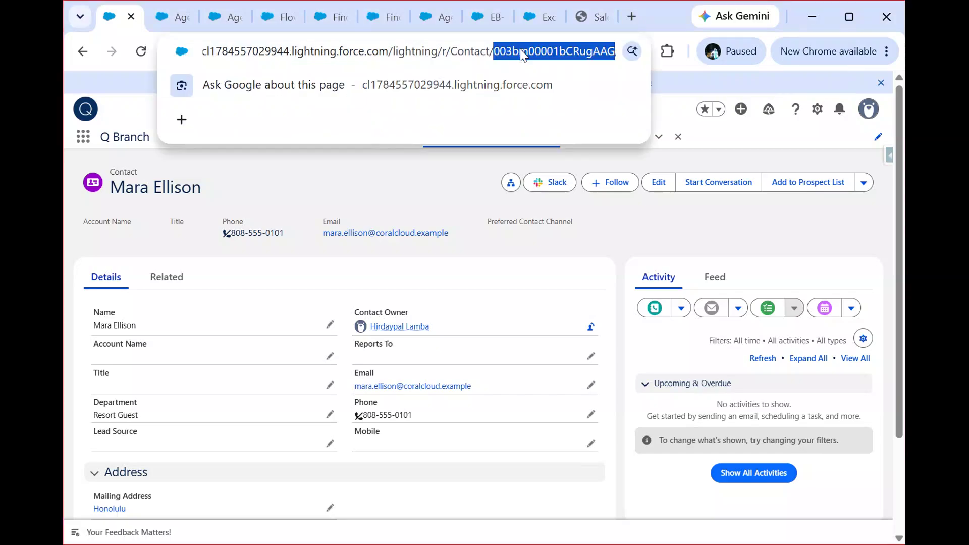
{"action": "left_click", "coordinate": [532, 16]}
{"action": "left_click", "coordinate": [490, 21]}
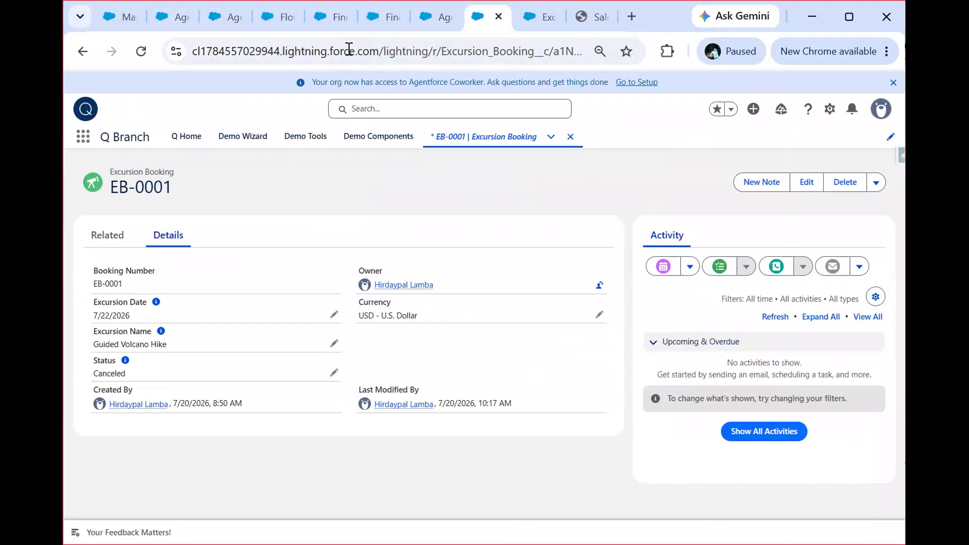
{"action": "left_click", "coordinate": [371, 20]}
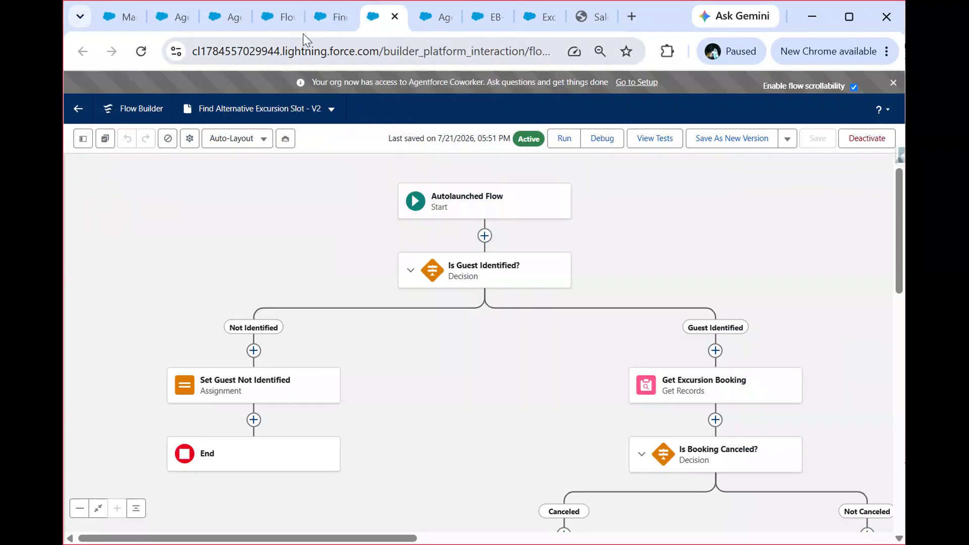
{"action": "left_click", "coordinate": [322, 18]}
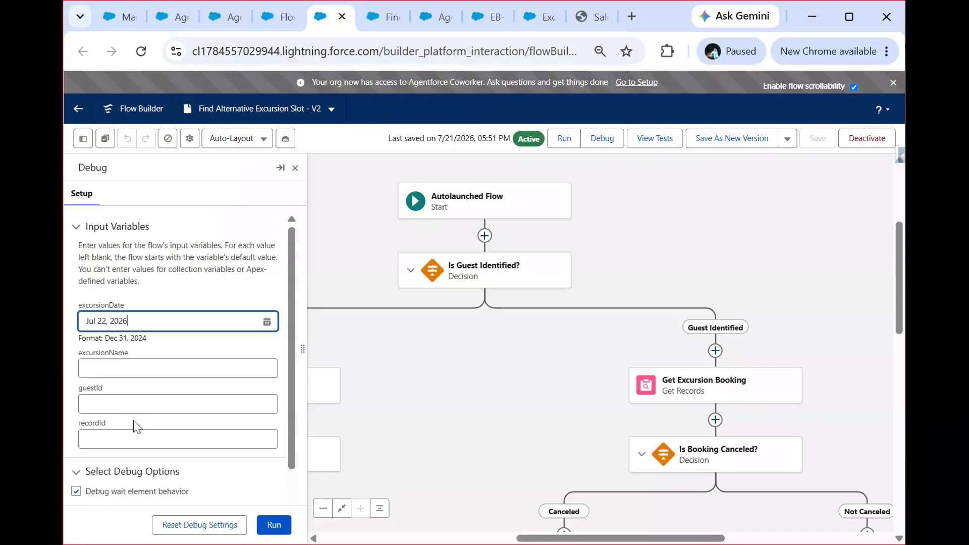
{"action": "left_click", "coordinate": [160, 406]}
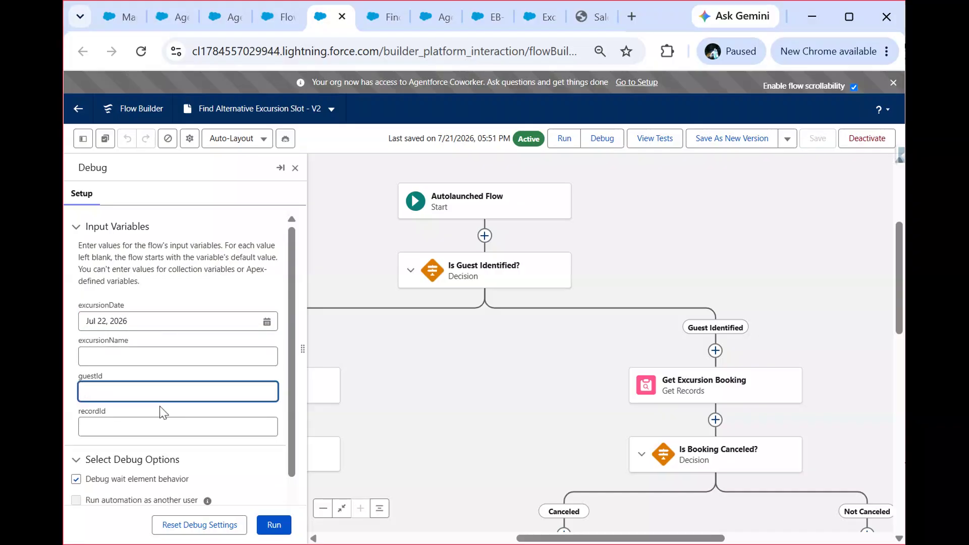
{"action": "key", "text": "ctrl+v"}
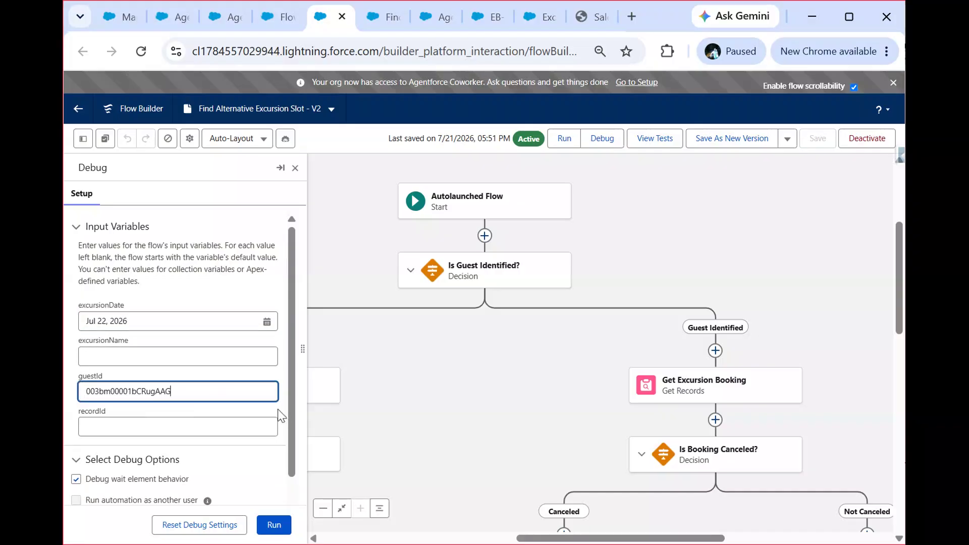
Step: Run the flow debug with excursionDate and guestId only, and examine the executed path and debug log entries
{"action": "left_click", "coordinate": [273, 529]}
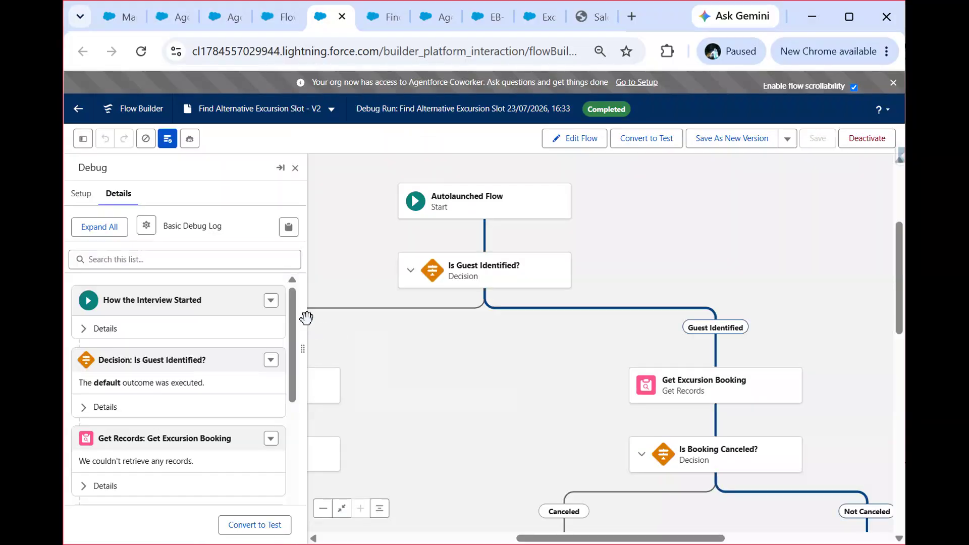
{"action": "left_click_drag", "start_coordinate": [523, 389], "coordinate": [467, 283]}
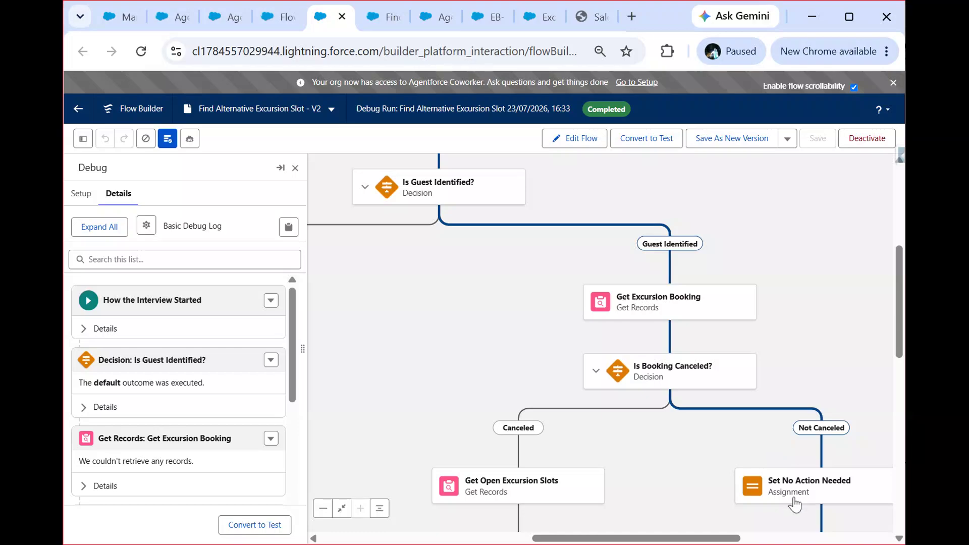
{"action": "left_click_drag", "start_coordinate": [638, 461], "coordinate": [572, 360]}
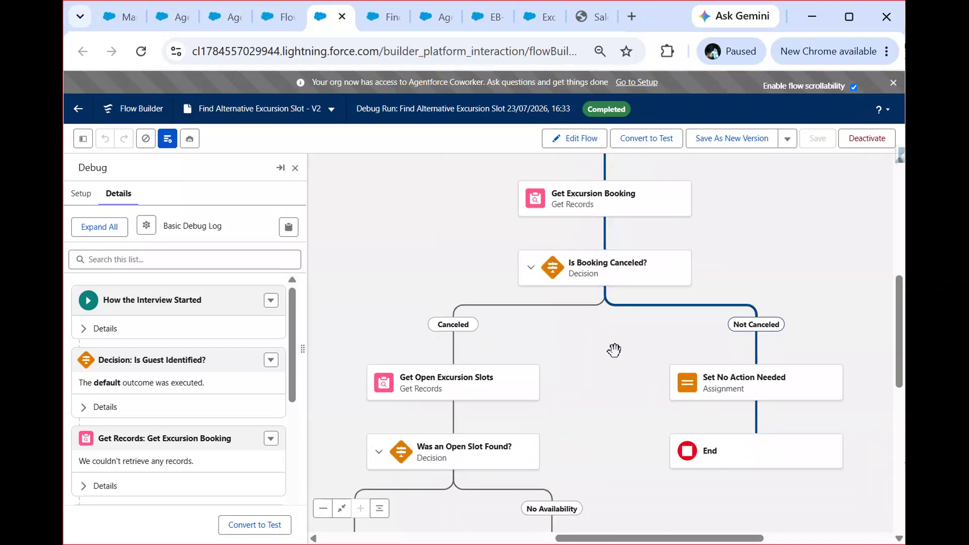
{"action": "left_click_drag", "start_coordinate": [614, 350], "coordinate": [662, 425]}
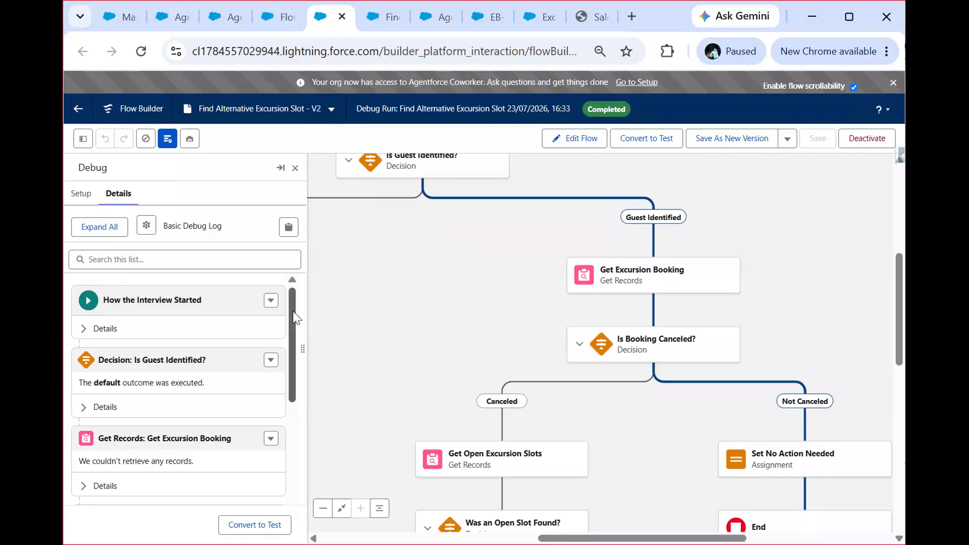
{"action": "left_click_drag", "start_coordinate": [293, 311], "coordinate": [293, 426]}
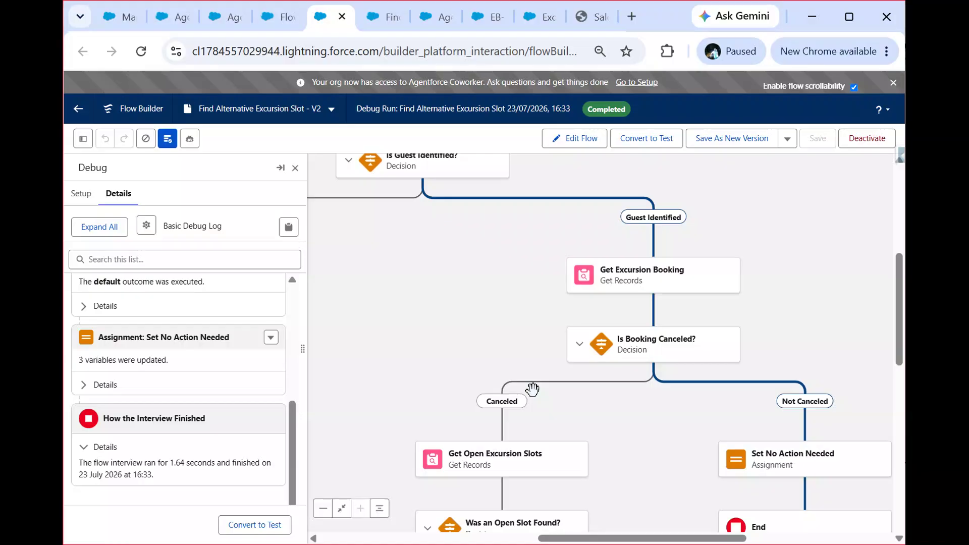
{"action": "left_click", "coordinate": [424, 281]}
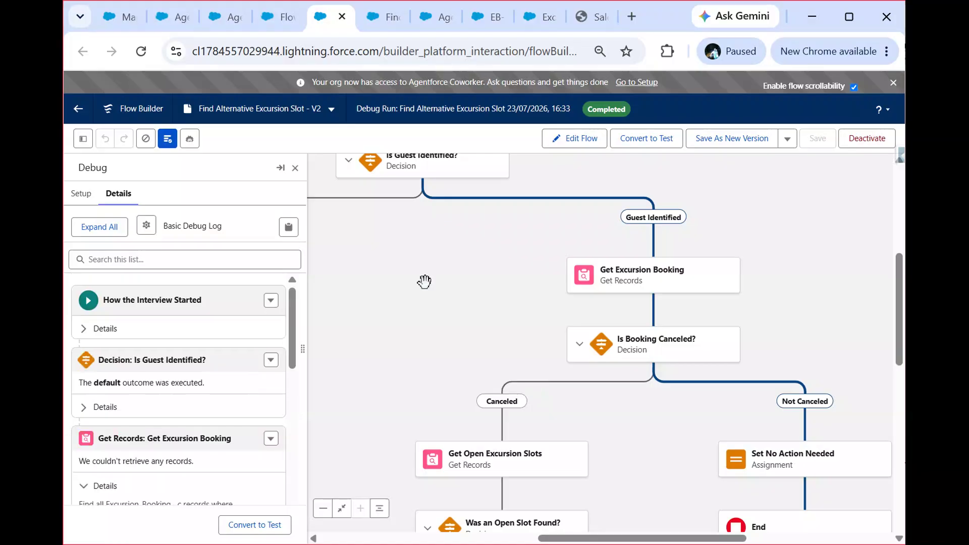
Step: Reopen the flow's debug setup and fill recordId with the record ID copied from the Guided Volcano Hike booking's page address
{"action": "left_click", "coordinate": [574, 142]}
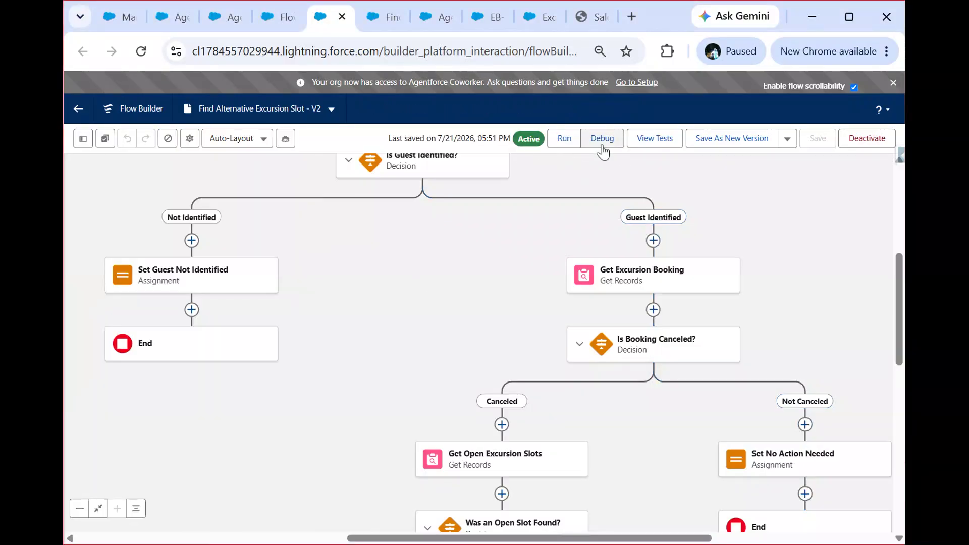
{"action": "left_click", "coordinate": [602, 145]}
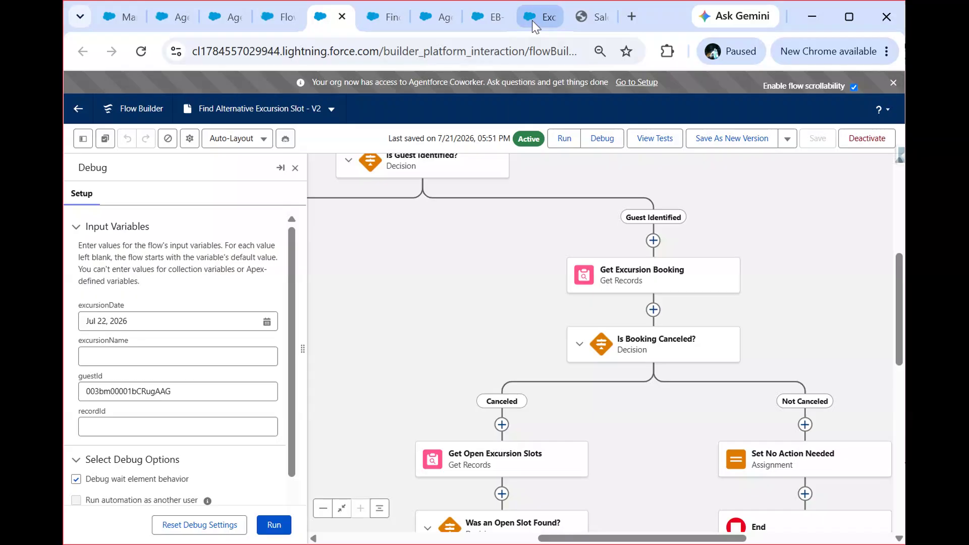
{"action": "mouse_move", "coordinate": [532, 20]}
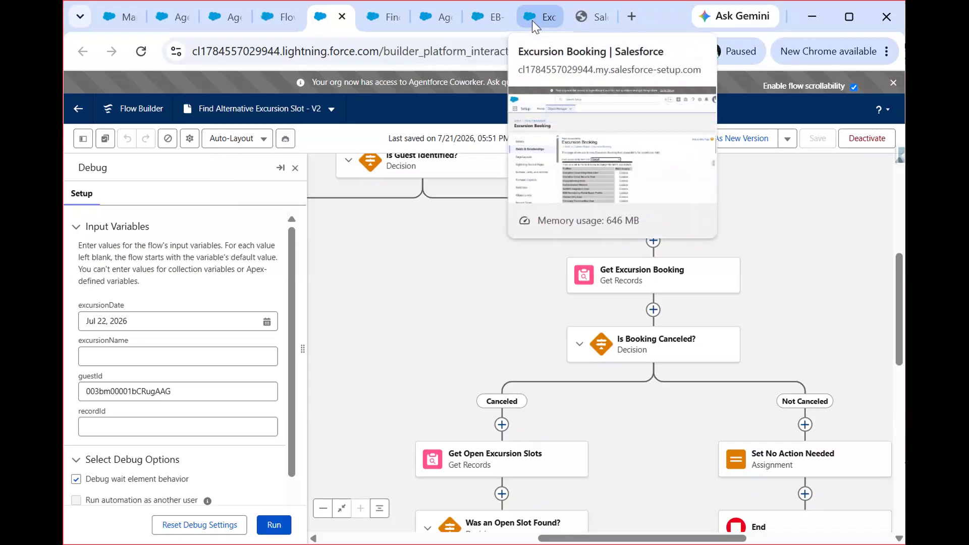
{"action": "left_click", "coordinate": [477, 18]}
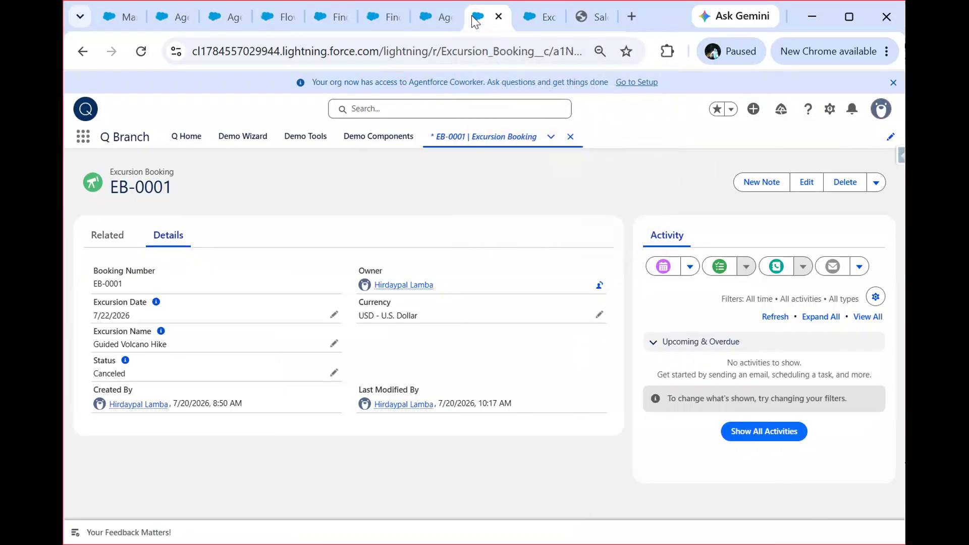
{"action": "left_click", "coordinate": [565, 47]}
{"action": "left_click", "coordinate": [584, 51]}
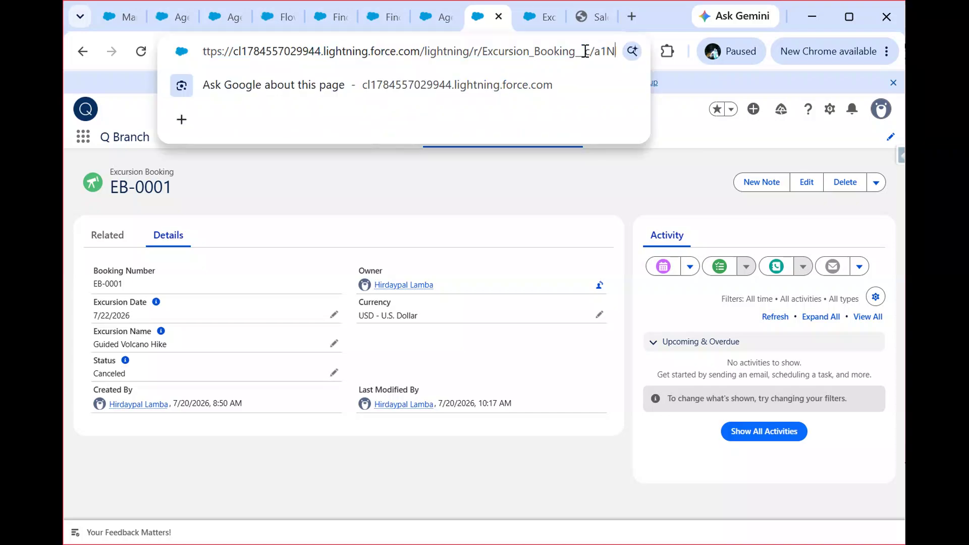
{"action": "double_click", "coordinate": [586, 51]}
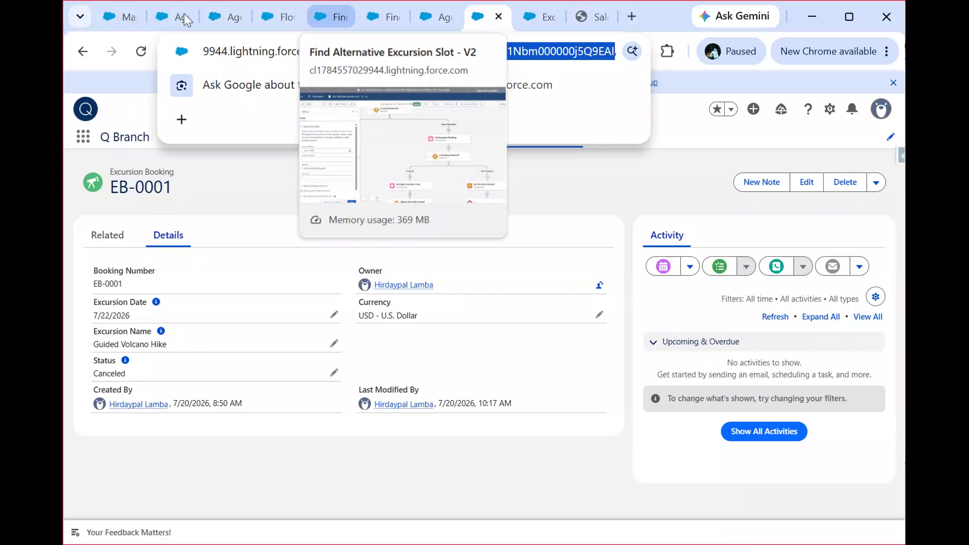
{"action": "left_click", "coordinate": [327, 14]}
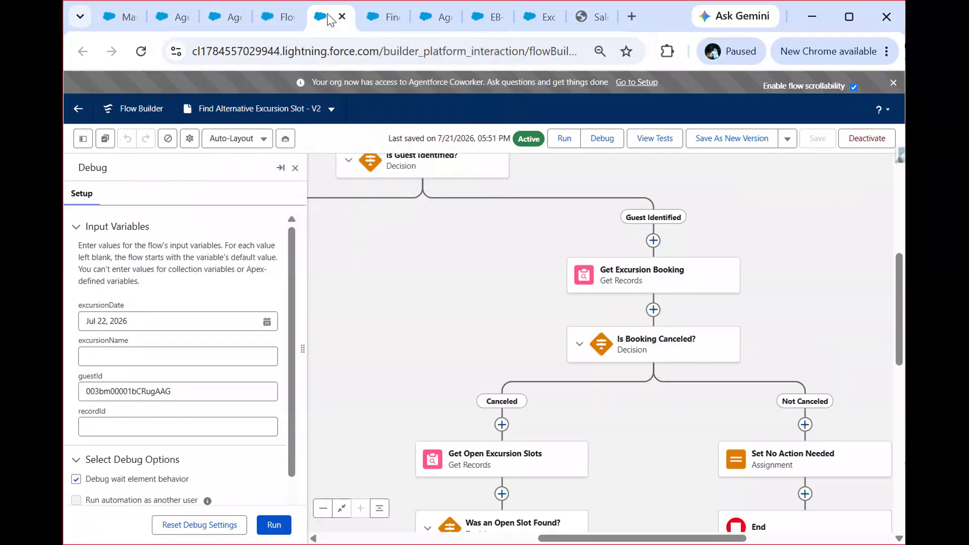
{"action": "left_click", "coordinate": [157, 430]}
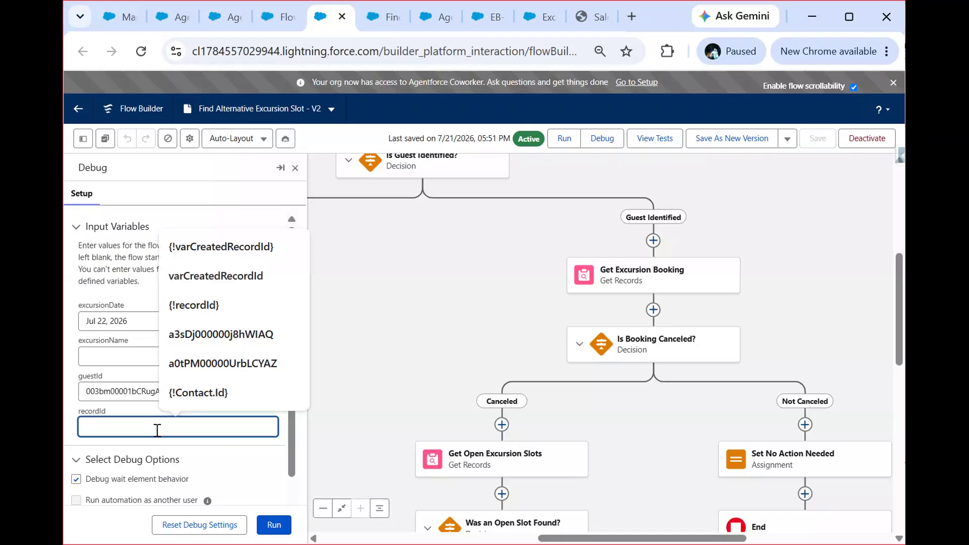
{"action": "key", "text": "ctrl+v"}
Step: Run the debug with the booking's recordId included and trace the executed path down to the Set Rebooked Outputs element
{"action": "left_click", "coordinate": [272, 525]}
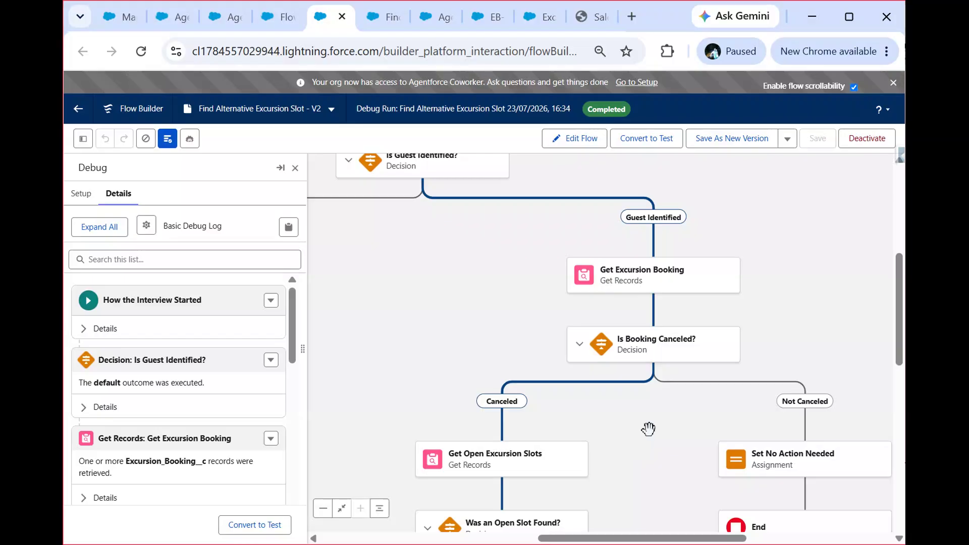
{"action": "left_click_drag", "start_coordinate": [646, 431], "coordinate": [729, 331]}
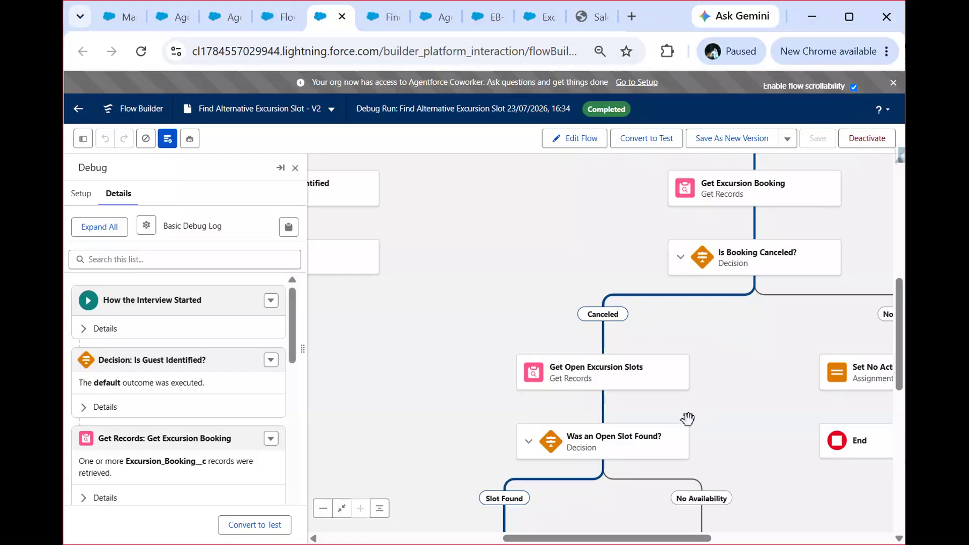
{"action": "left_click_drag", "start_coordinate": [734, 424], "coordinate": [741, 283]}
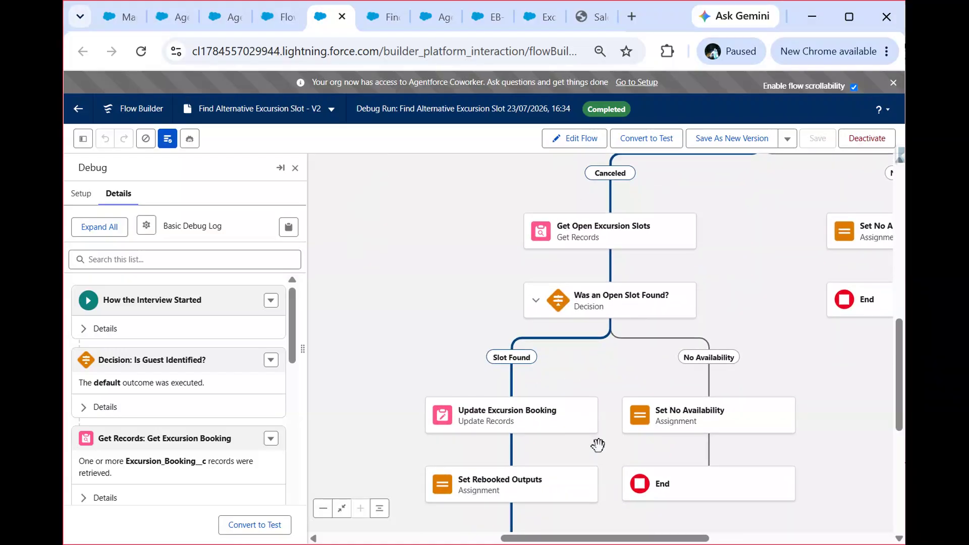
Step: Follow the executed path to its End element and examine the Set Rebooked Outputs assignment's details in the debug log
{"action": "left_click_drag", "start_coordinate": [599, 446], "coordinate": [597, 364]}
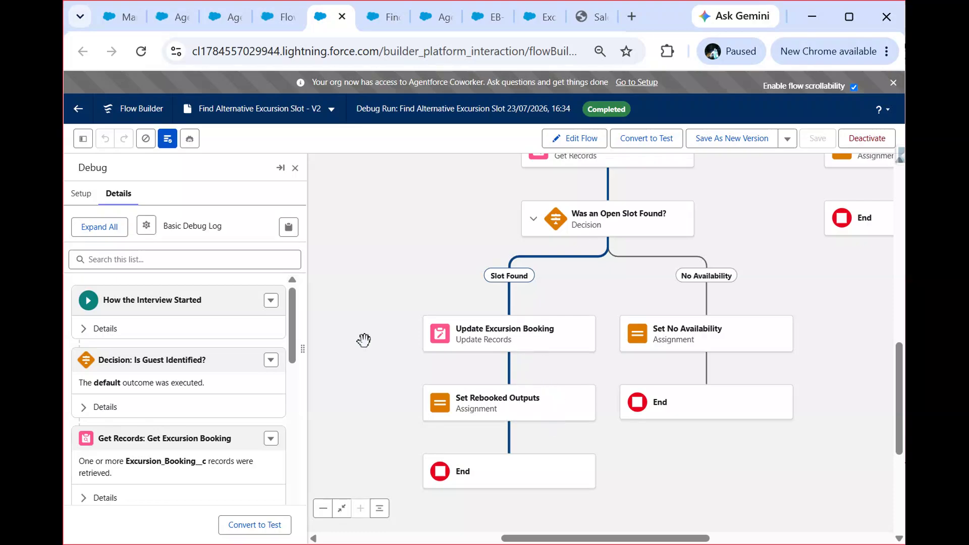
{"action": "left_click_drag", "start_coordinate": [291, 318], "coordinate": [293, 503]}
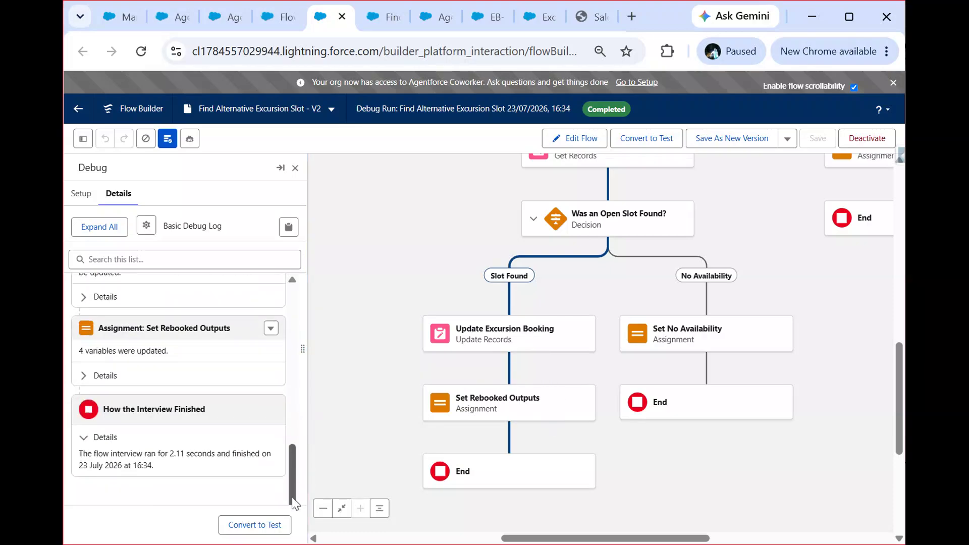
{"action": "left_click", "coordinate": [84, 376]}
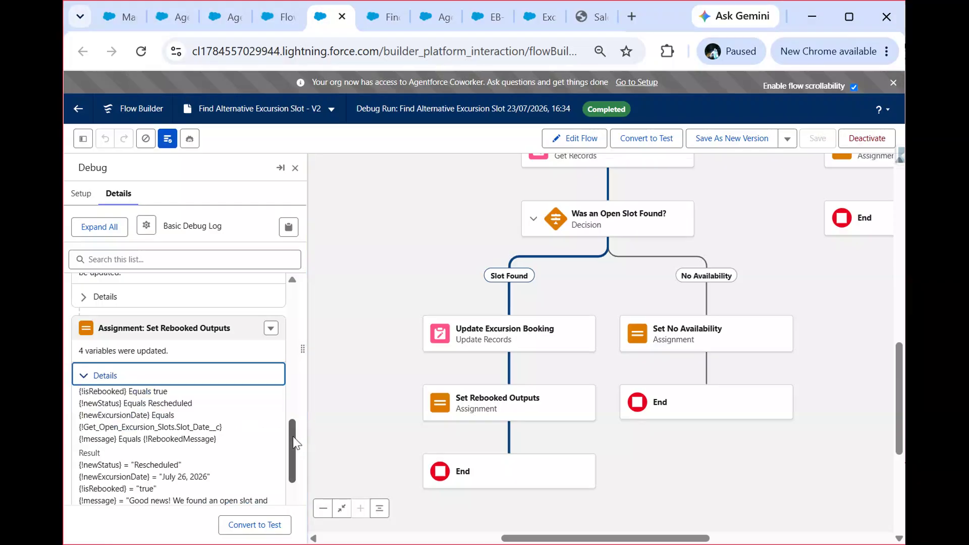
{"action": "left_click_drag", "start_coordinate": [292, 435], "coordinate": [293, 464]}
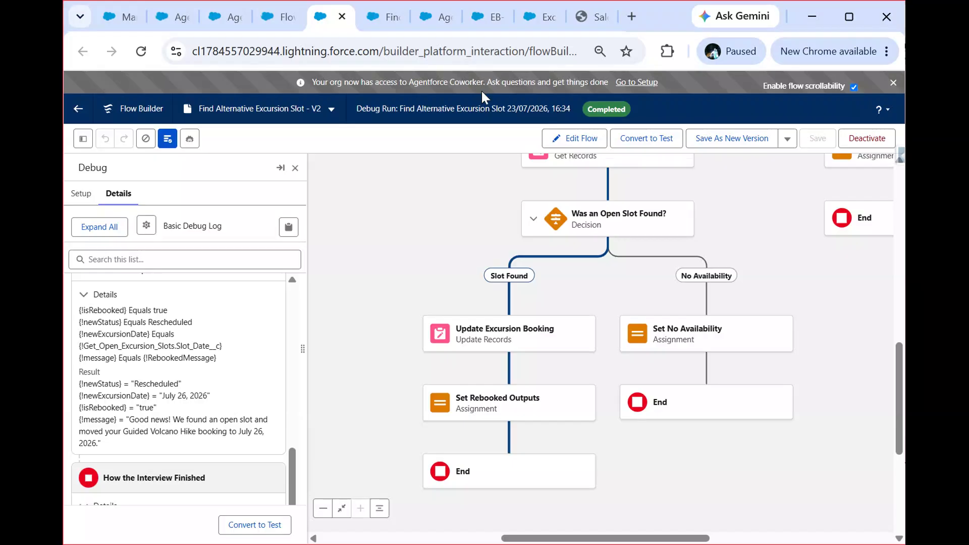
{"action": "left_click", "coordinate": [573, 17]}
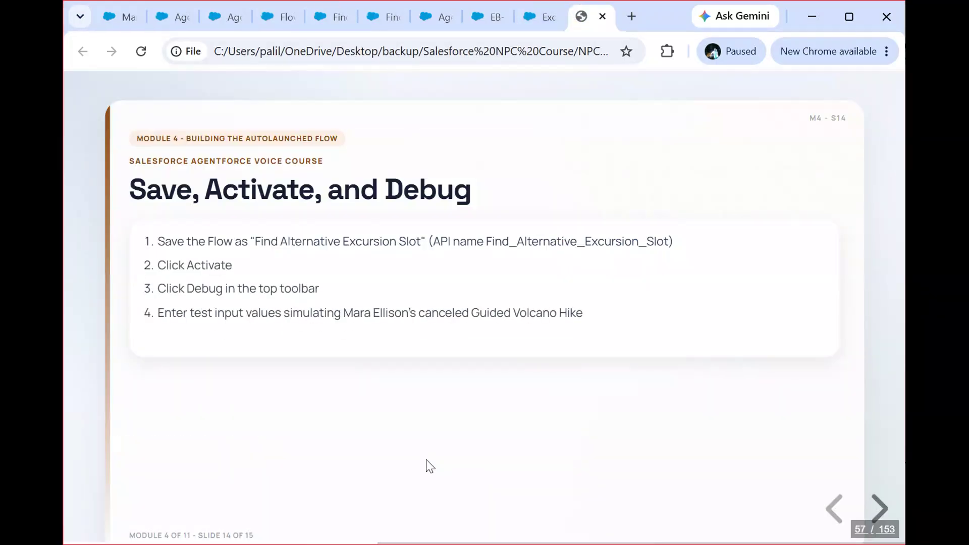
{"action": "key", "text": "Right"}
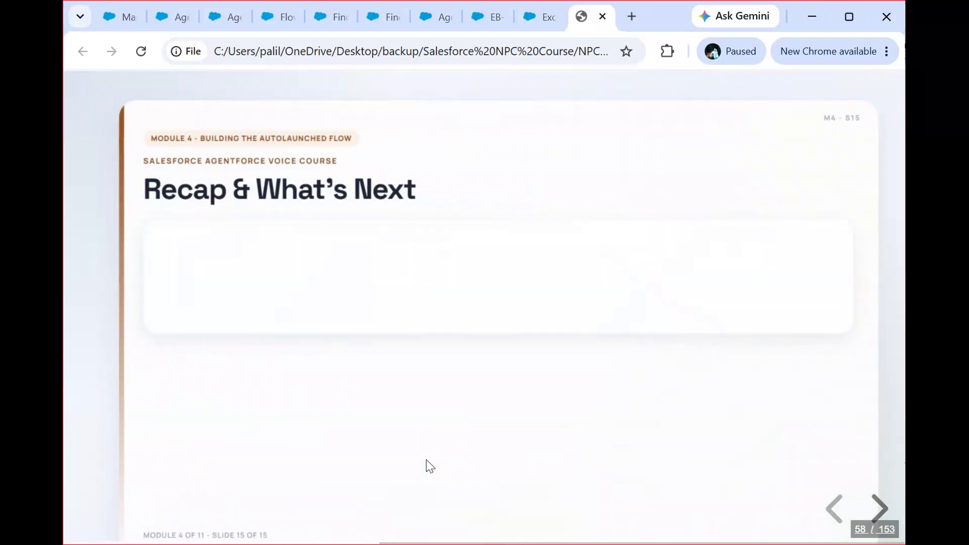
{"action": "left_click", "coordinate": [666, 401]}
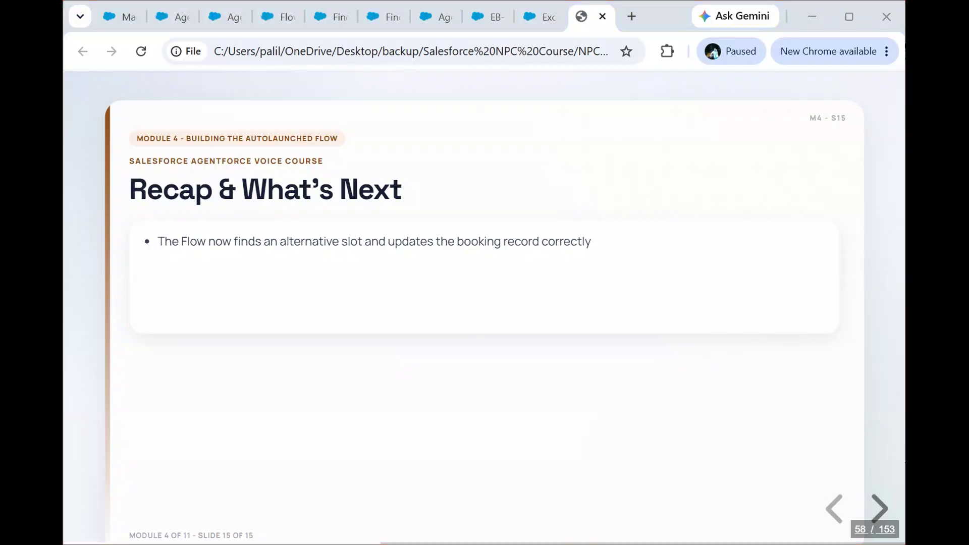
{"action": "left_click", "coordinate": [681, 444]}
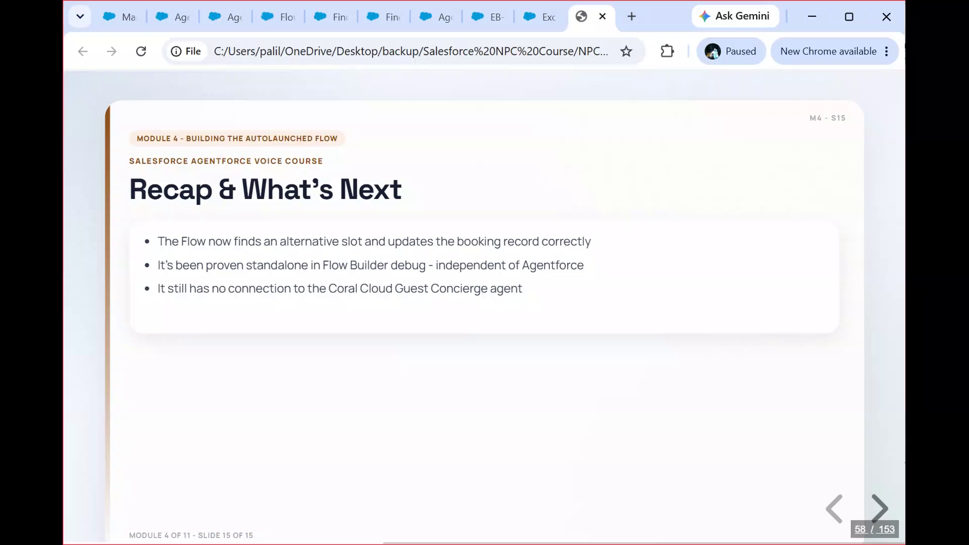
{"action": "key", "text": "Right"}
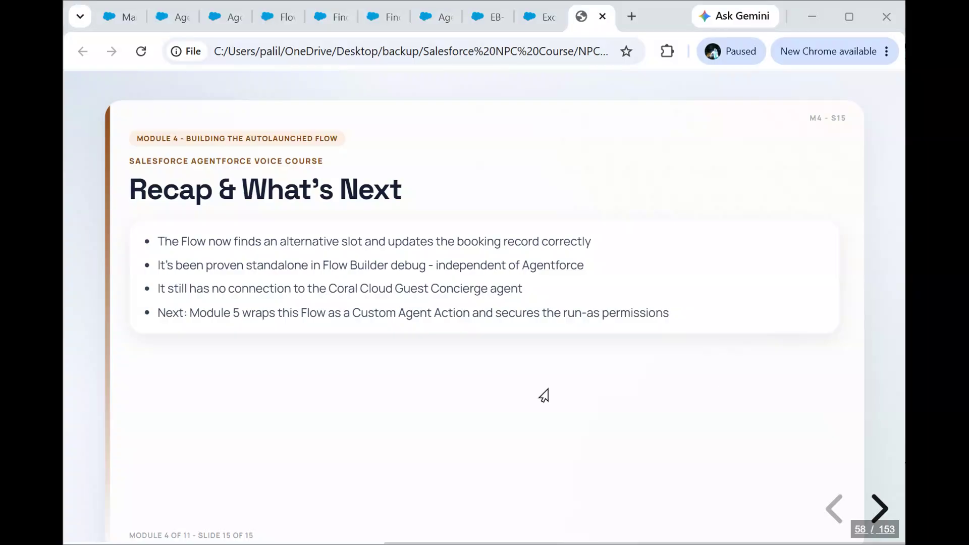
{"action": "left_click", "coordinate": [632, 407]}
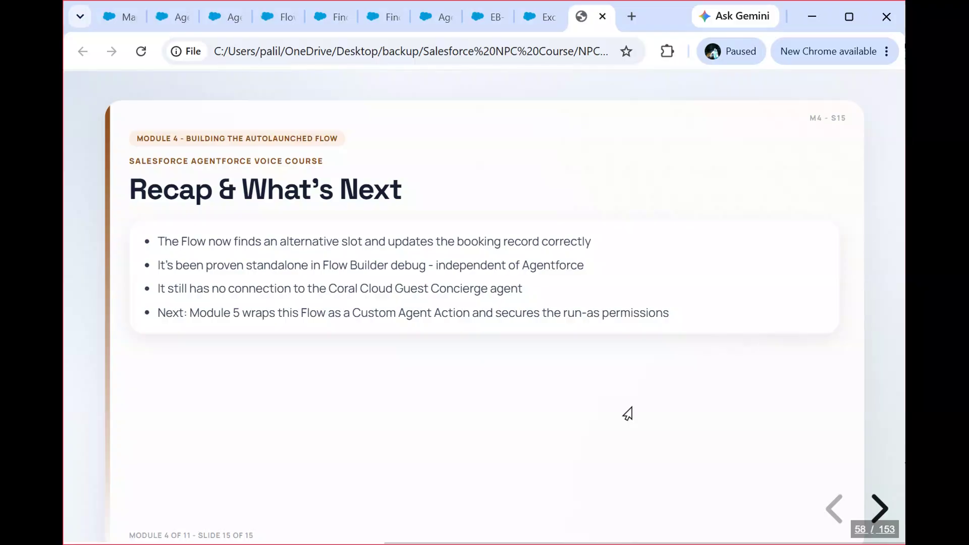